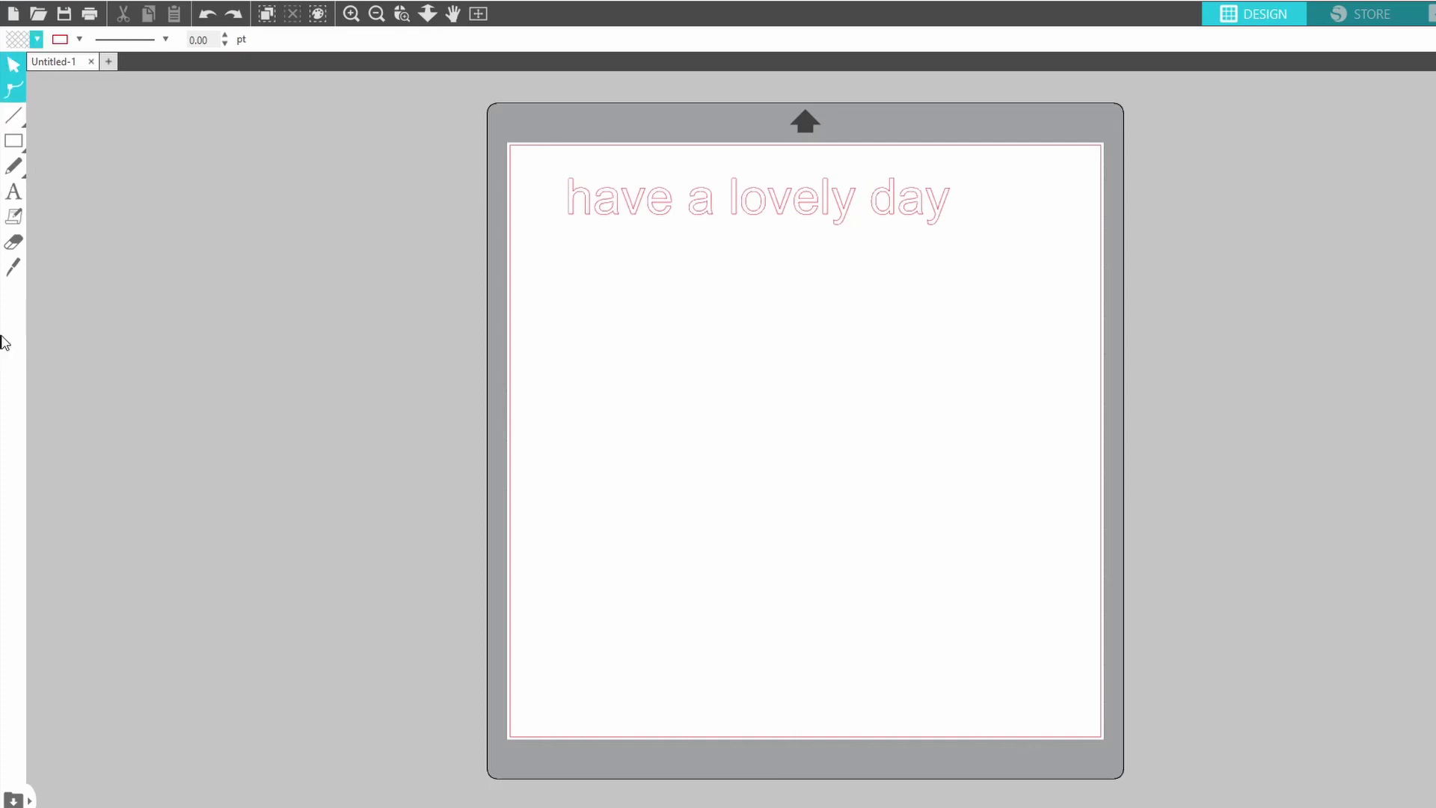
- Draw a wavy curve with alternating high and low points across the mat below 'have a lovely day'
click(14, 120)
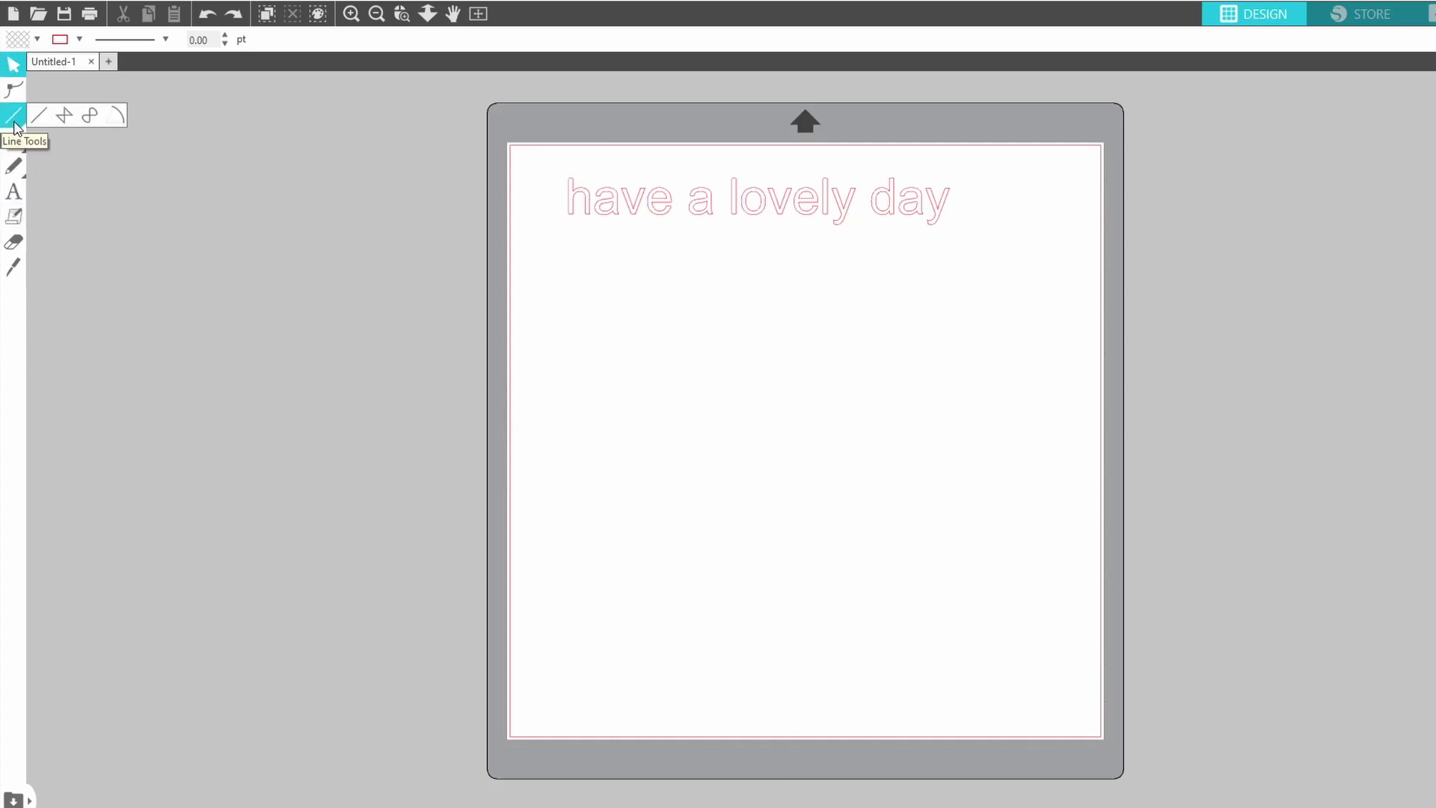
click(90, 117)
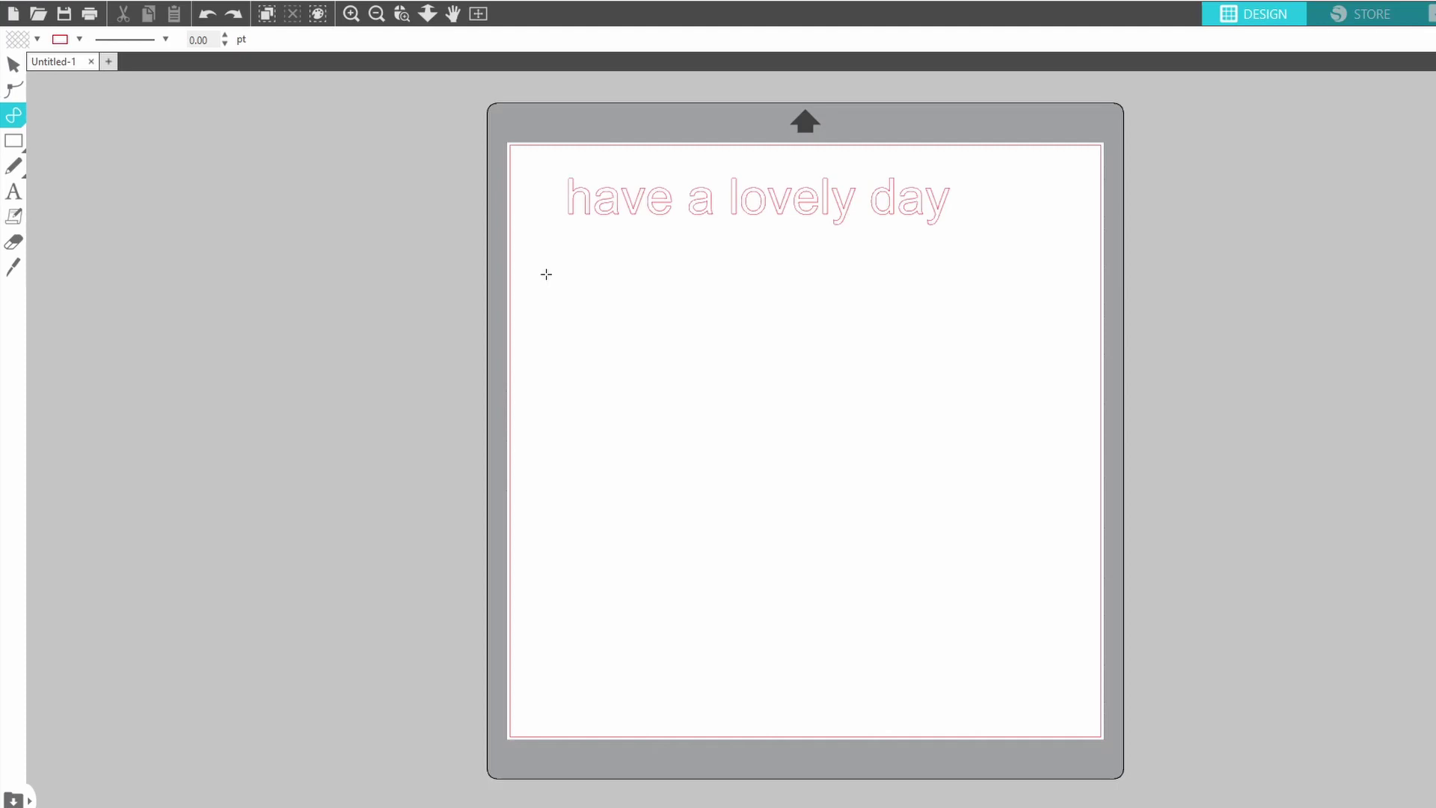
click(546, 275)
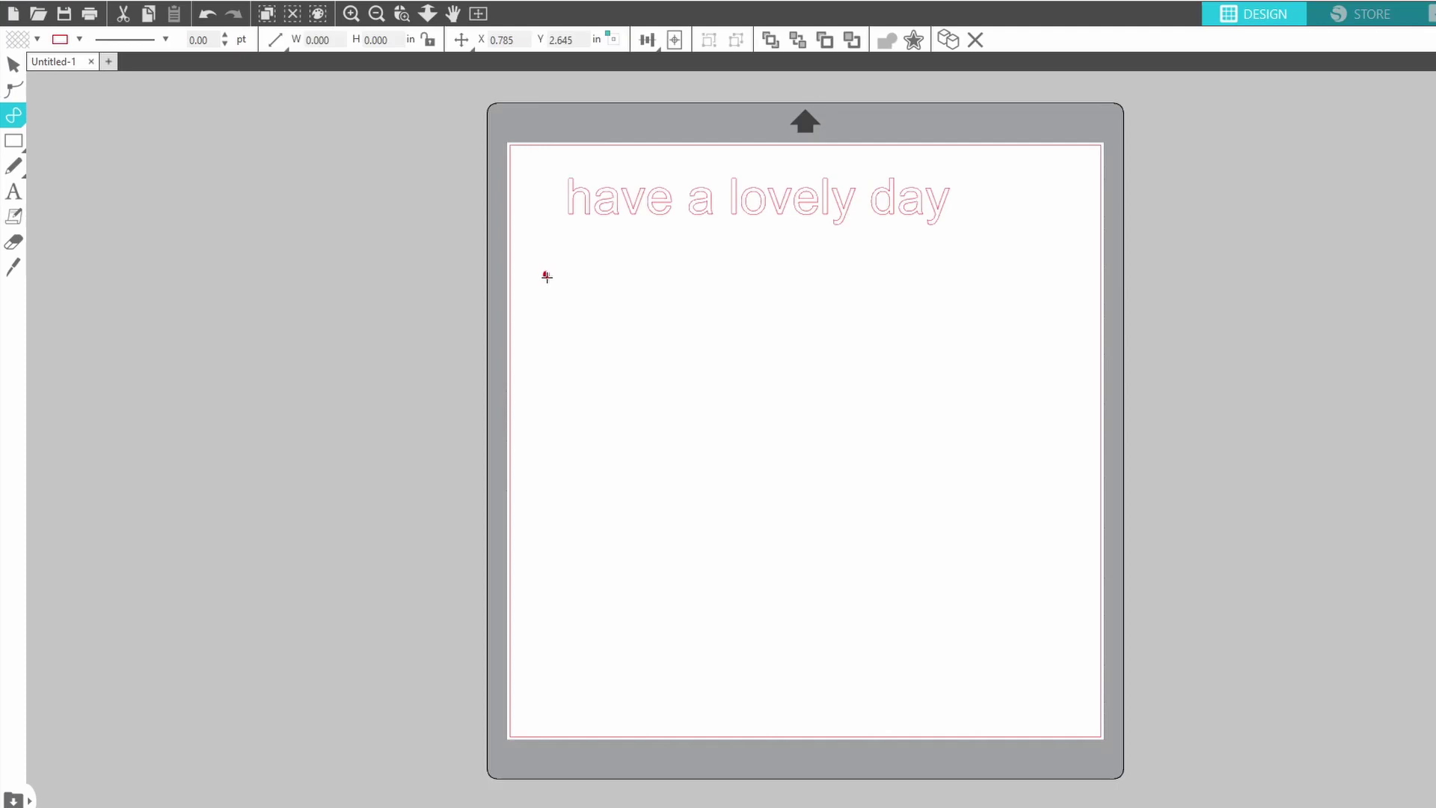
click(586, 344)
click(674, 307)
click(716, 298)
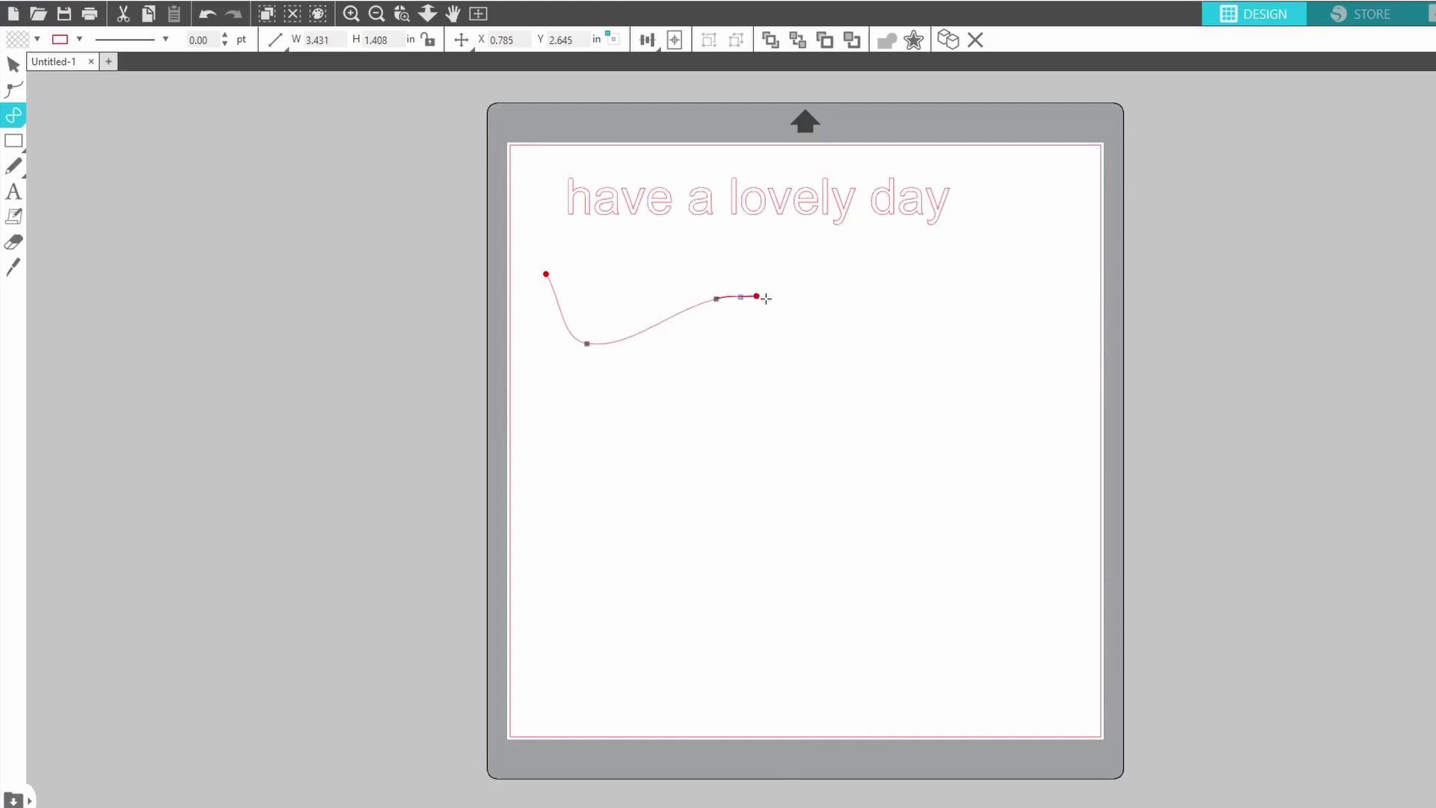
click(824, 347)
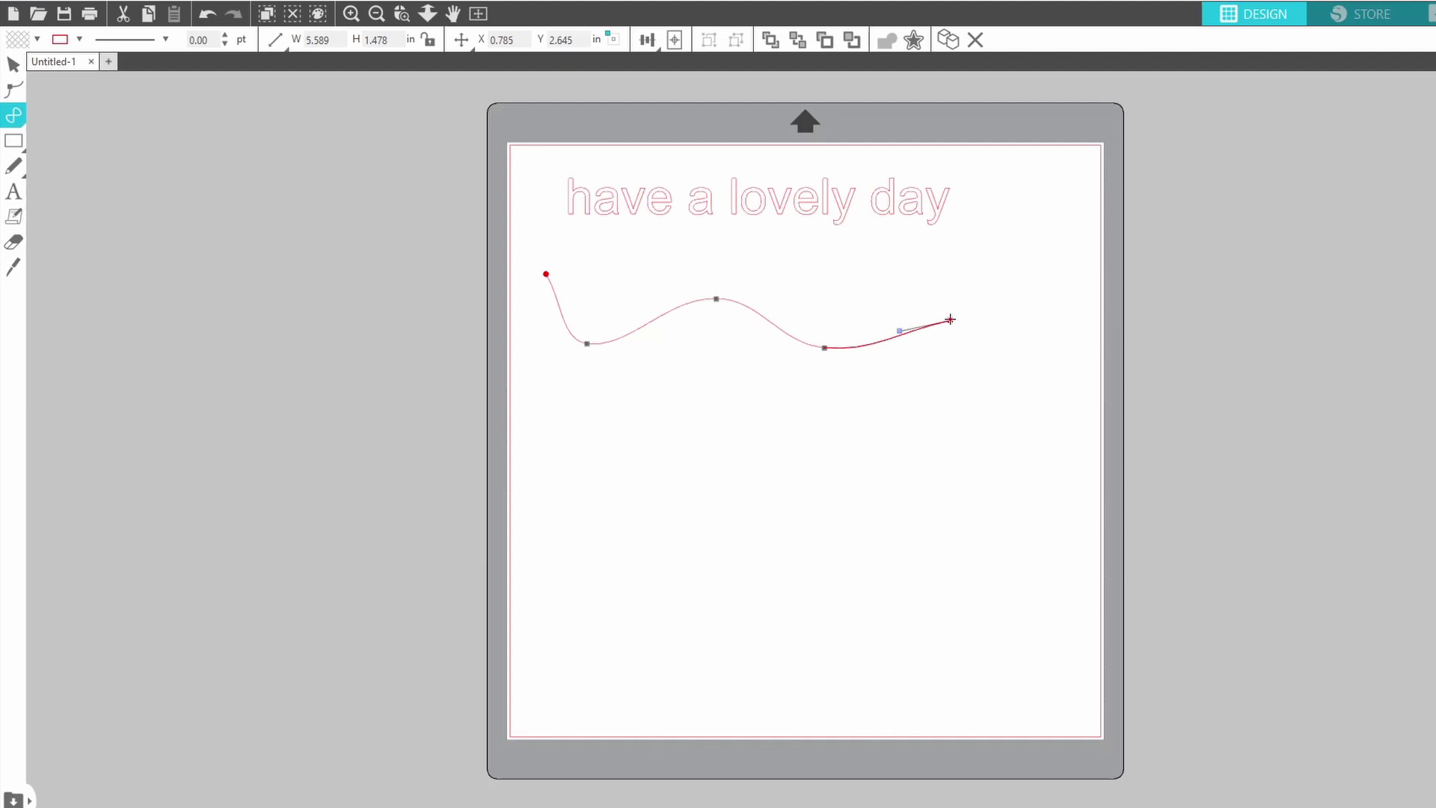
click(925, 304)
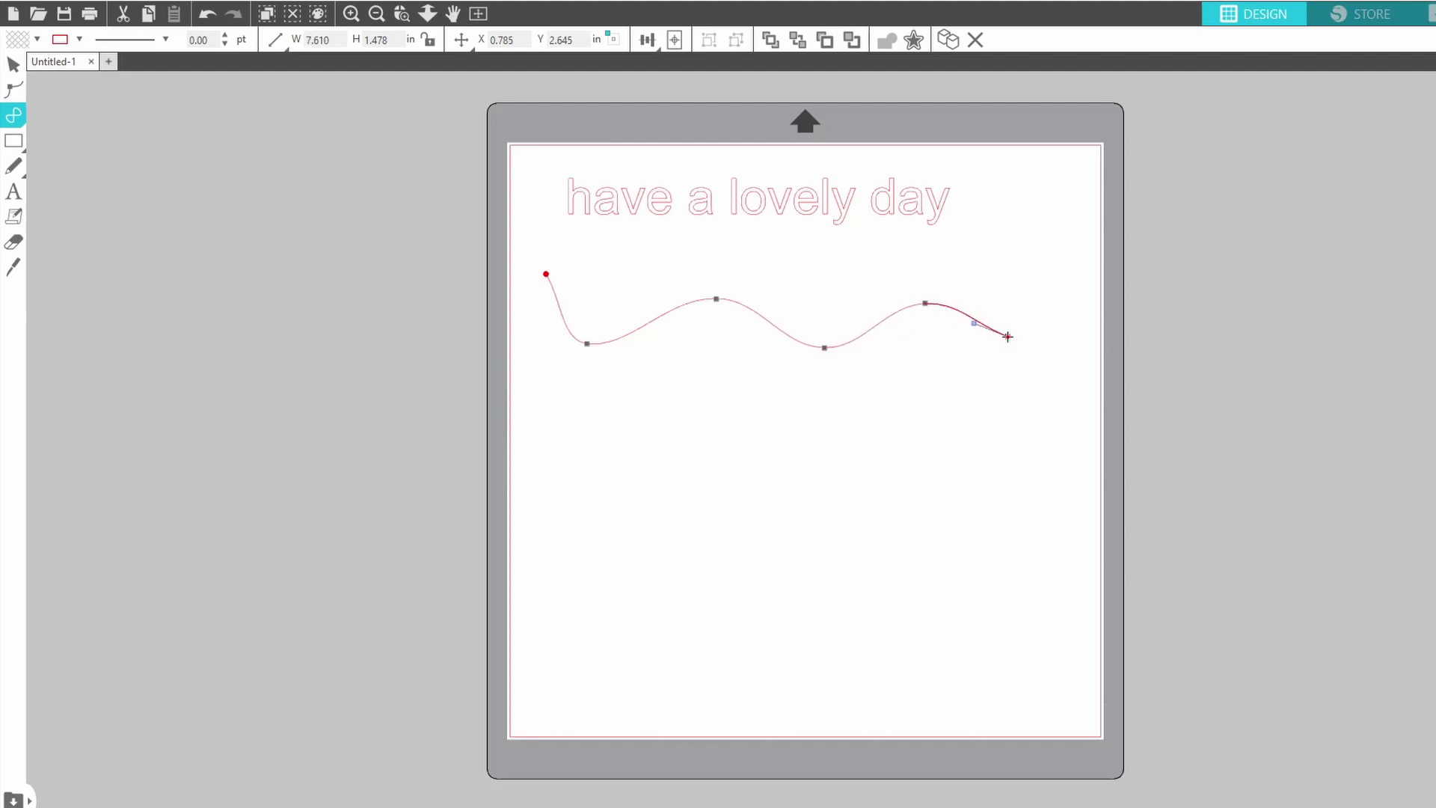
click(932, 309)
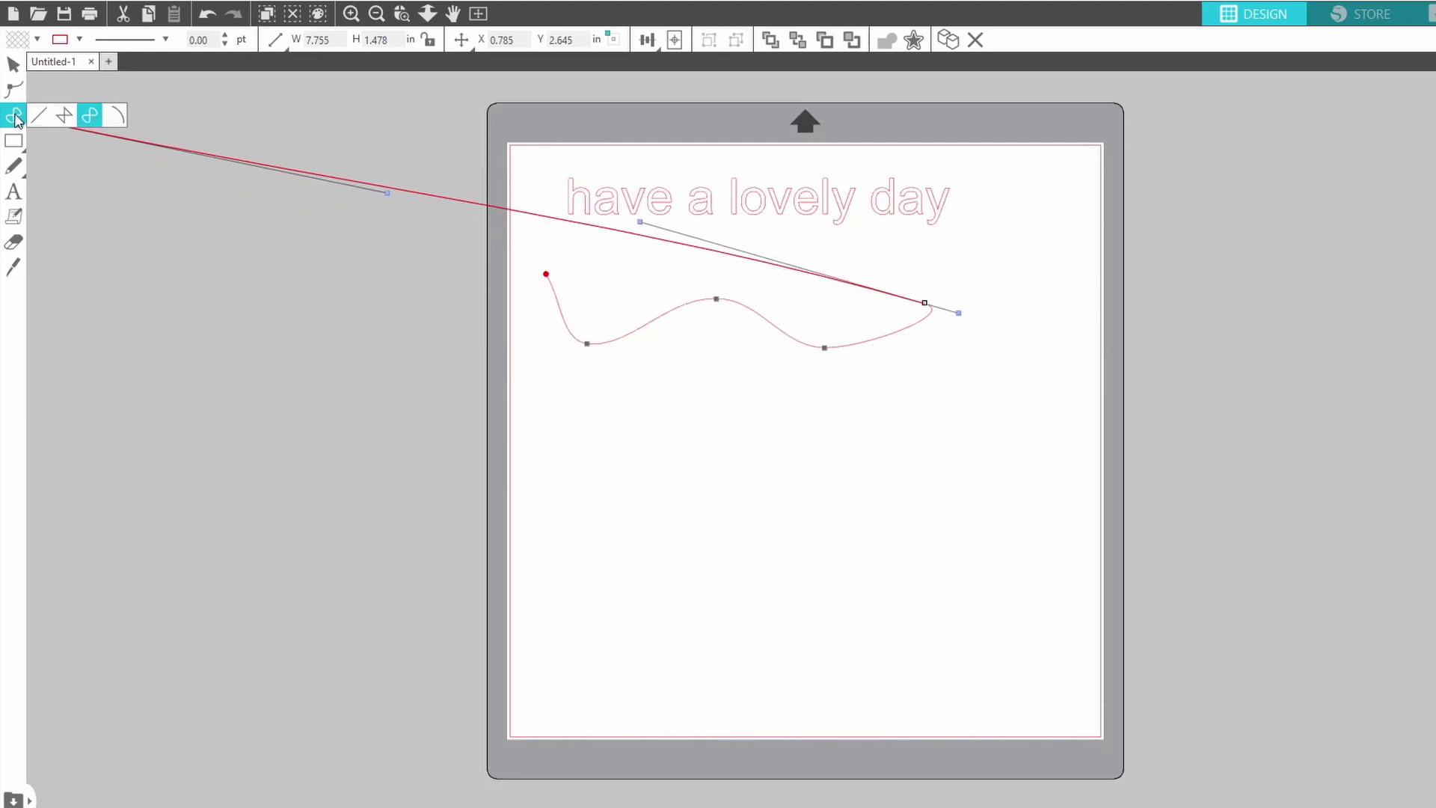
click(38, 117)
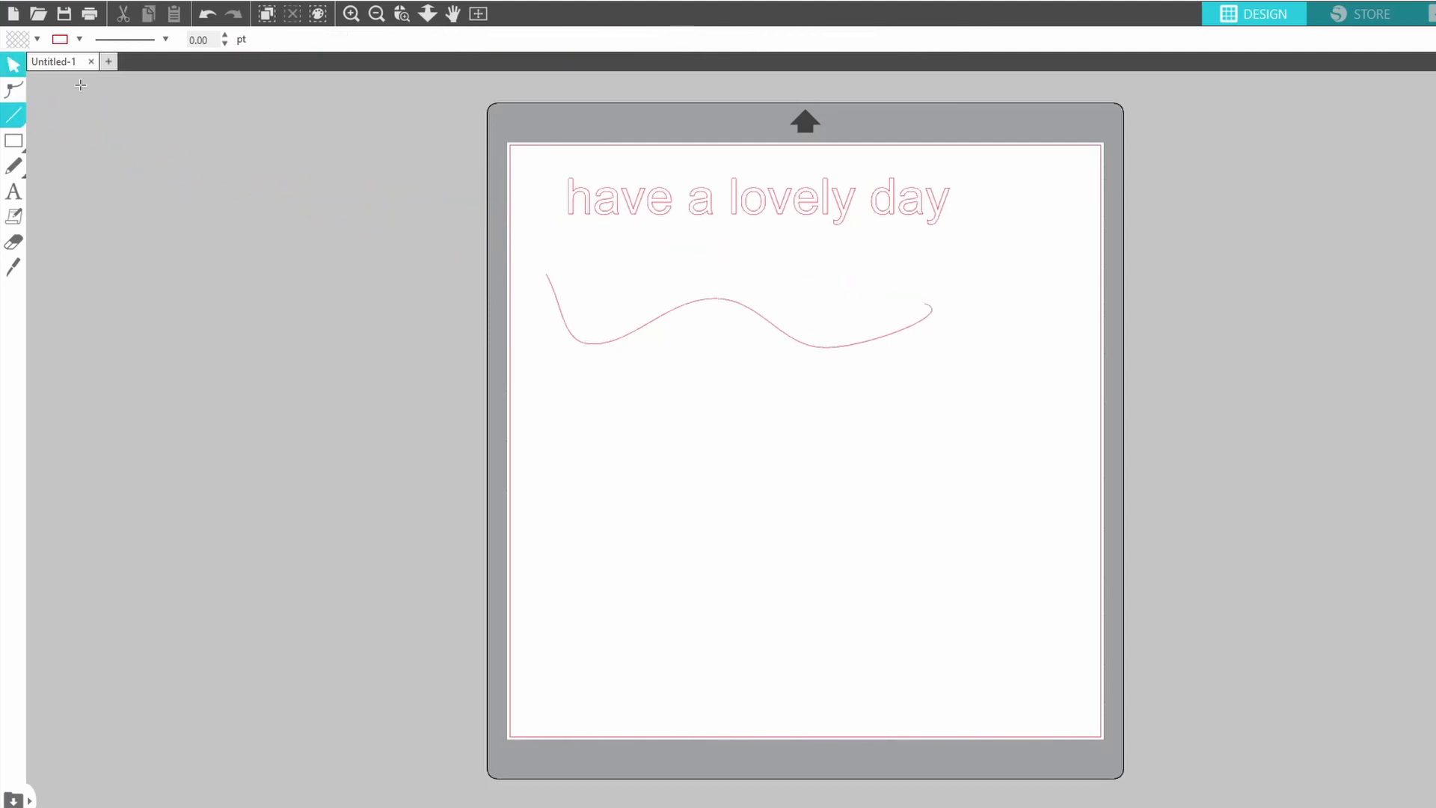
click(14, 64)
click(828, 215)
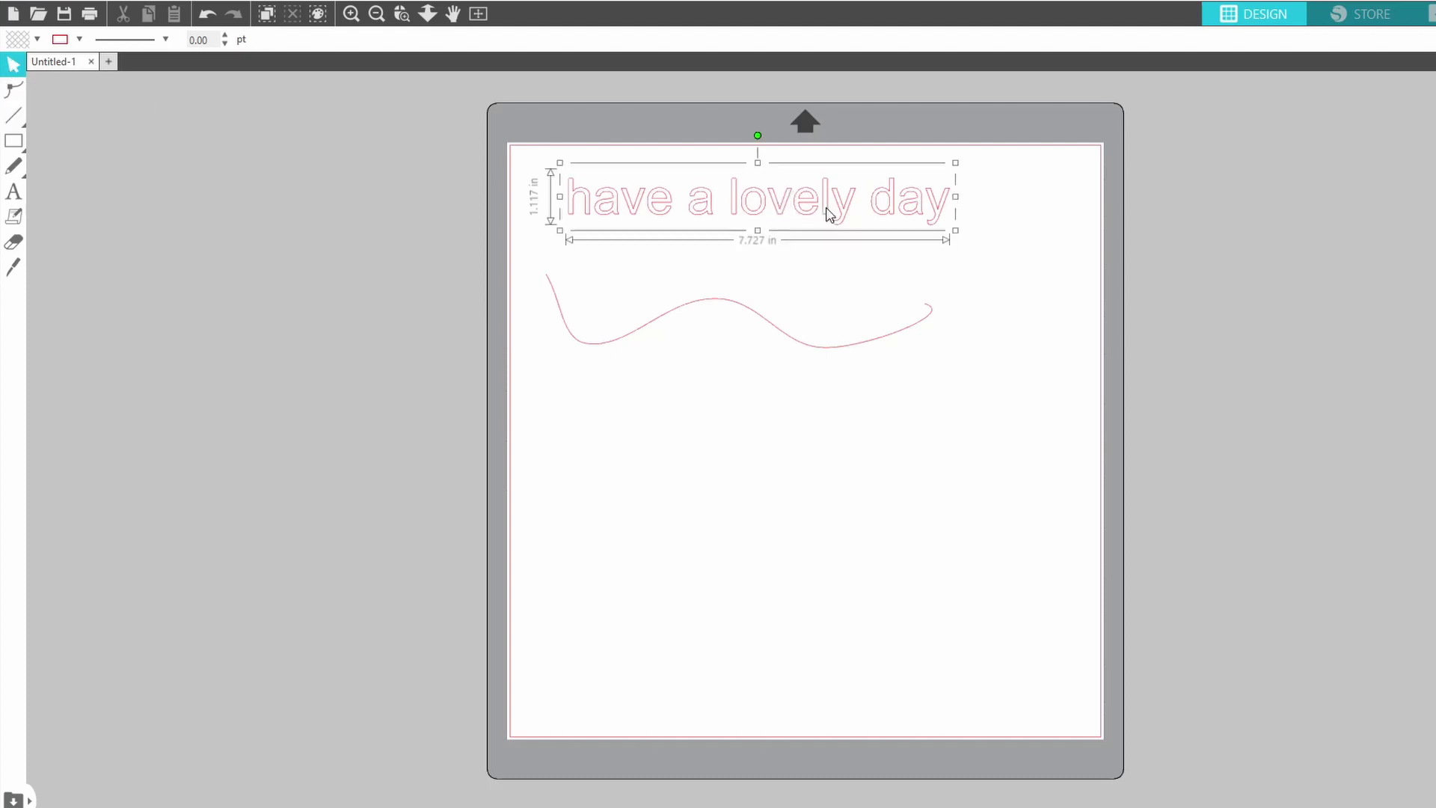
double_click(797, 209)
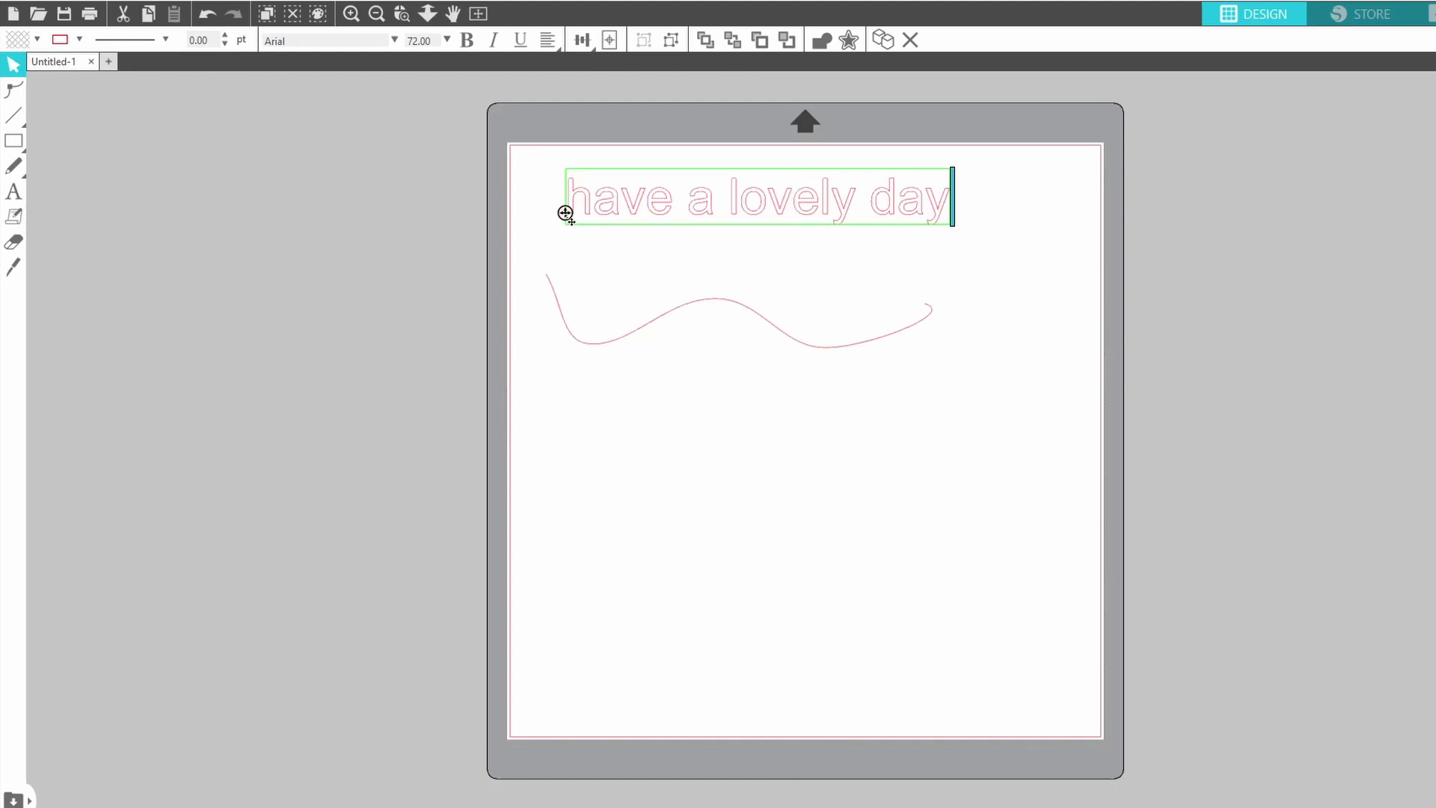
drag(565, 213, 561, 321)
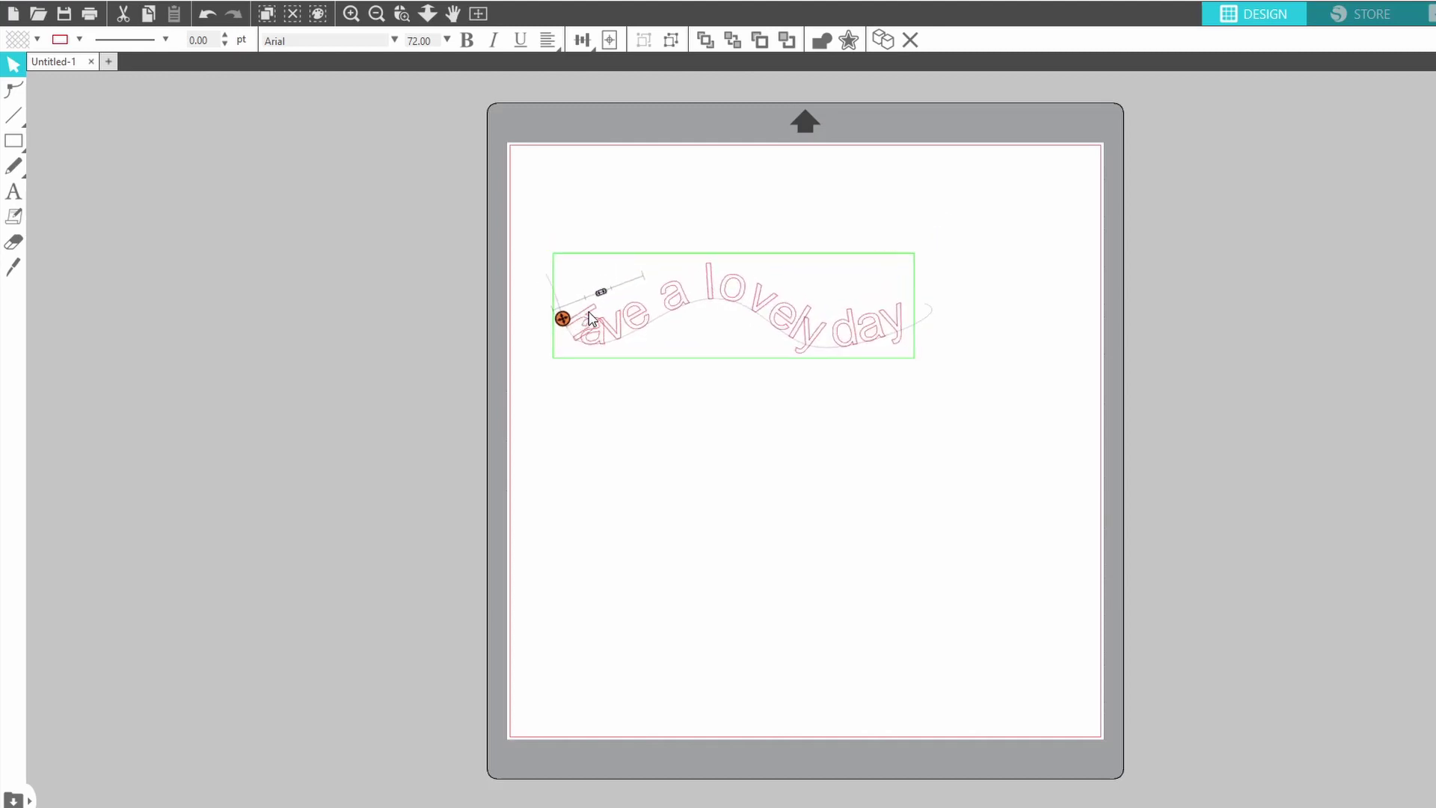
key(ctrl+z)
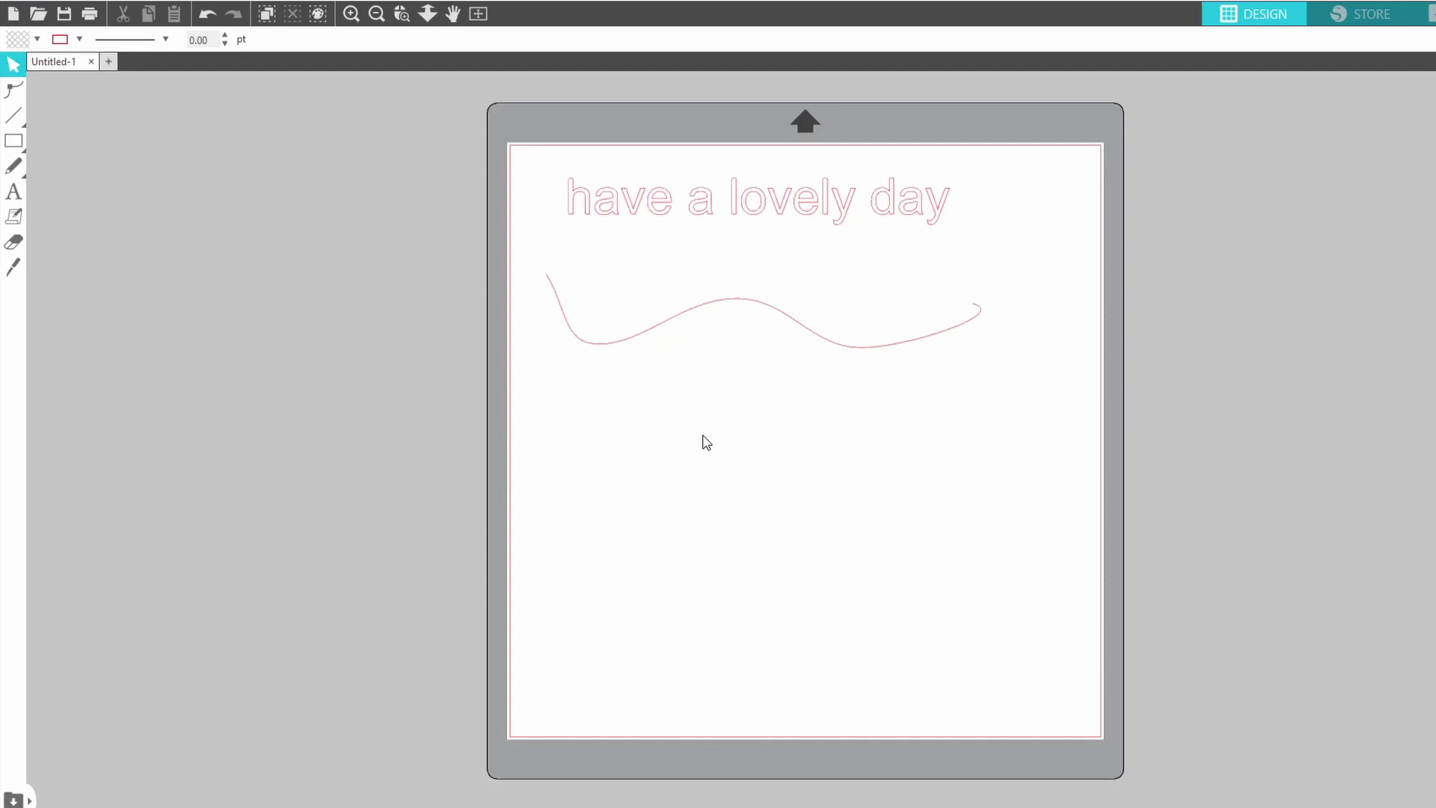
- Stretch the wavy line wider and attach 'have a lovely day' to it, offset slightly above
click(751, 301)
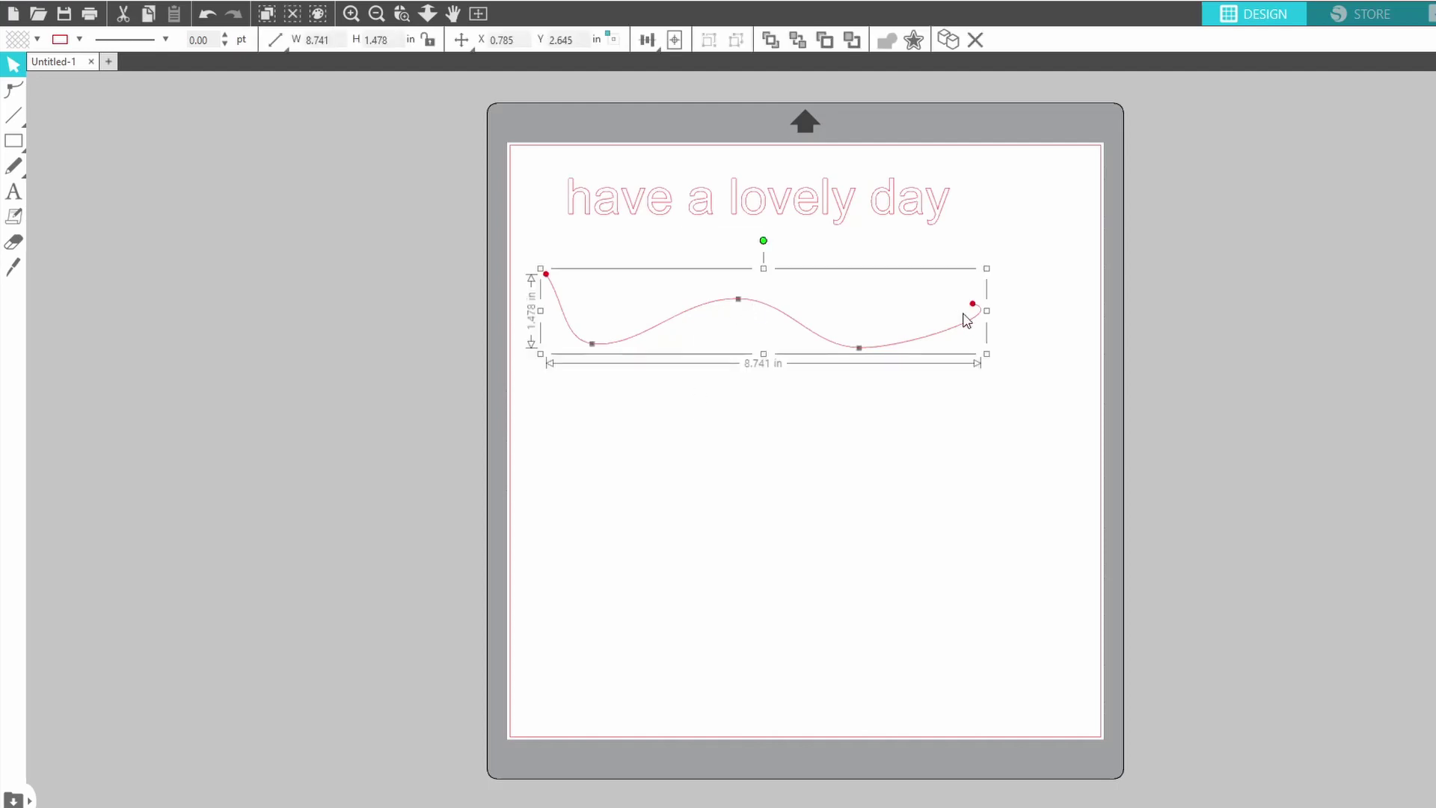
drag(986, 310, 1040, 325)
double_click(748, 201)
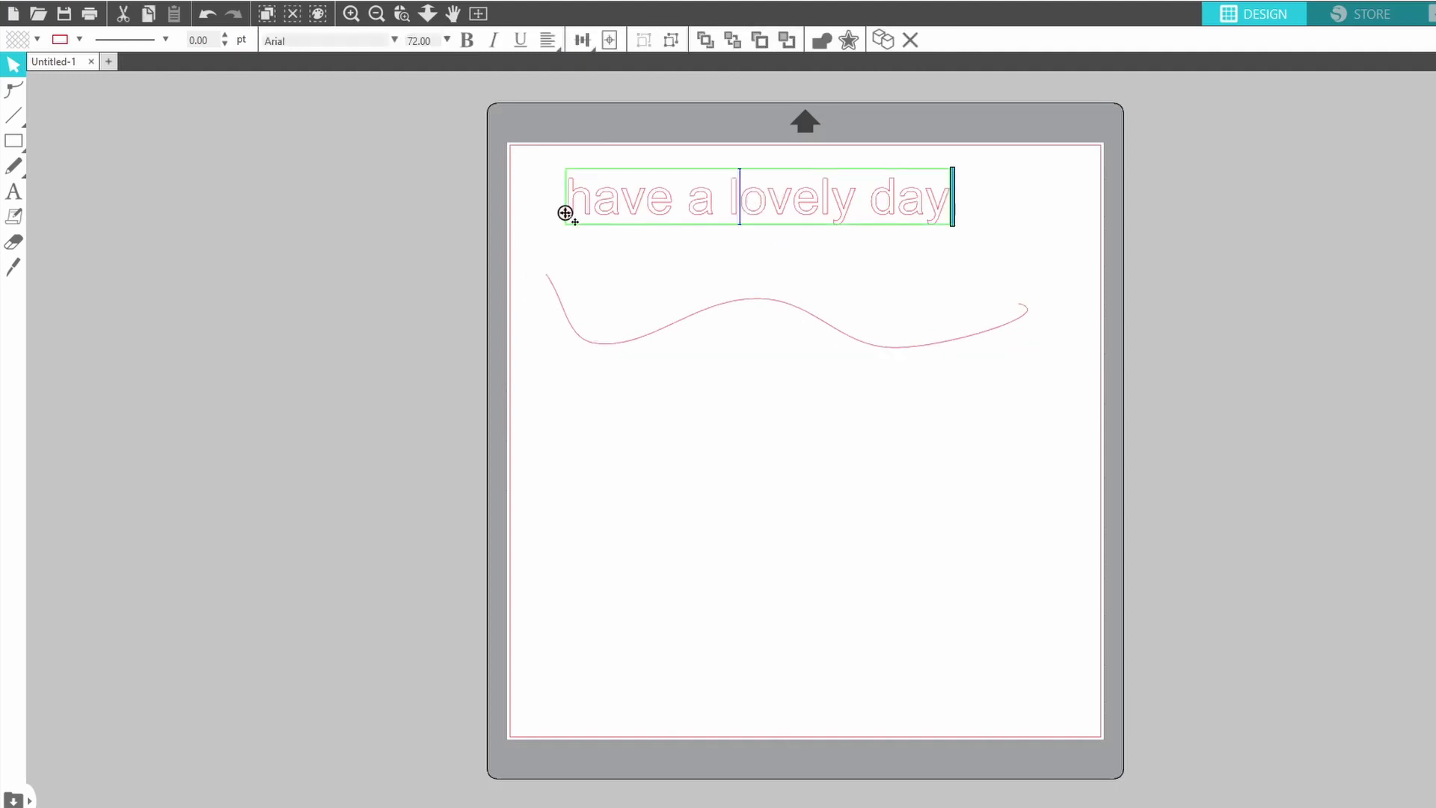
mouse_move(565, 213)
mouse_down()
mouse_move(559, 298)
mouse_move(603, 323)
mouse_up()
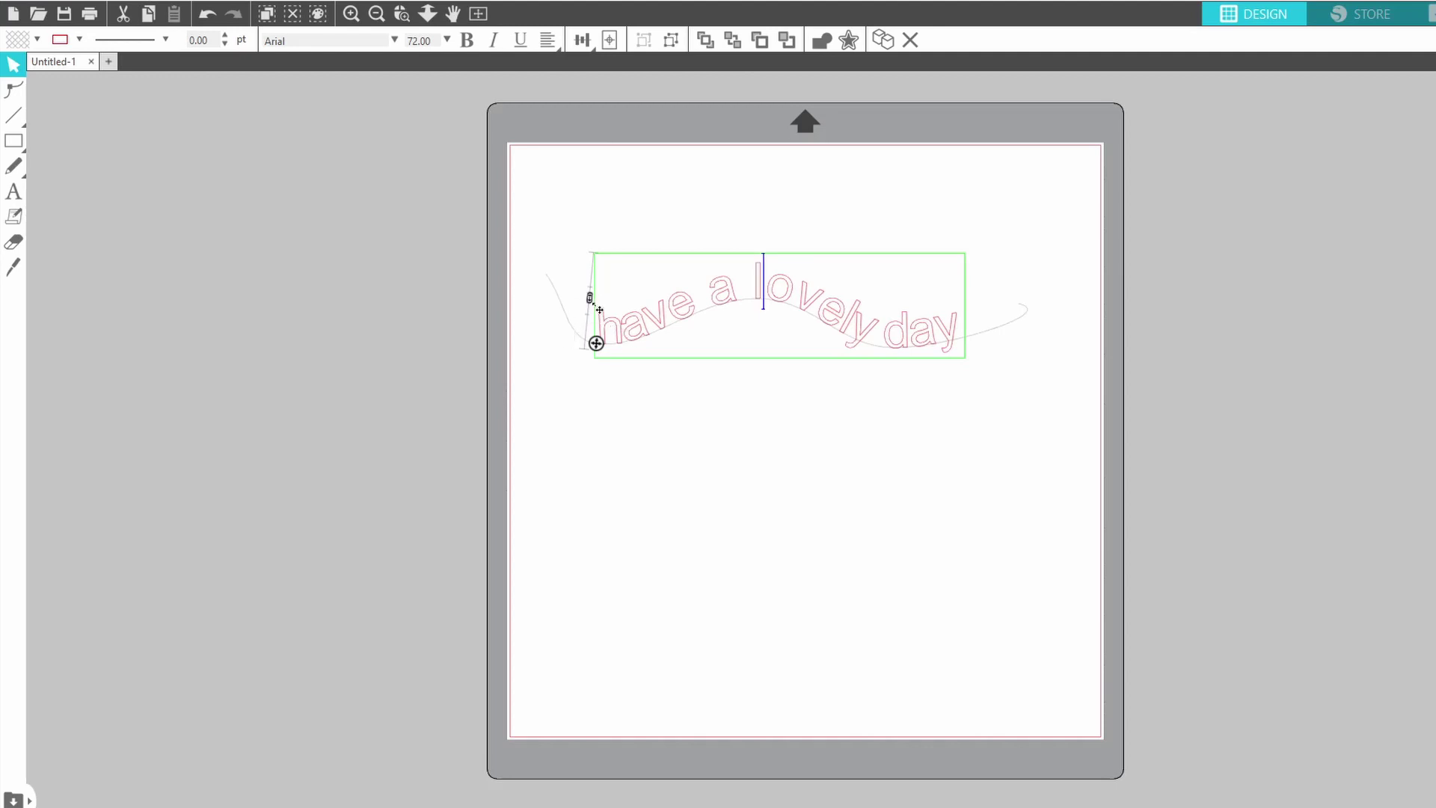
scroll(597, 308, up, 2)
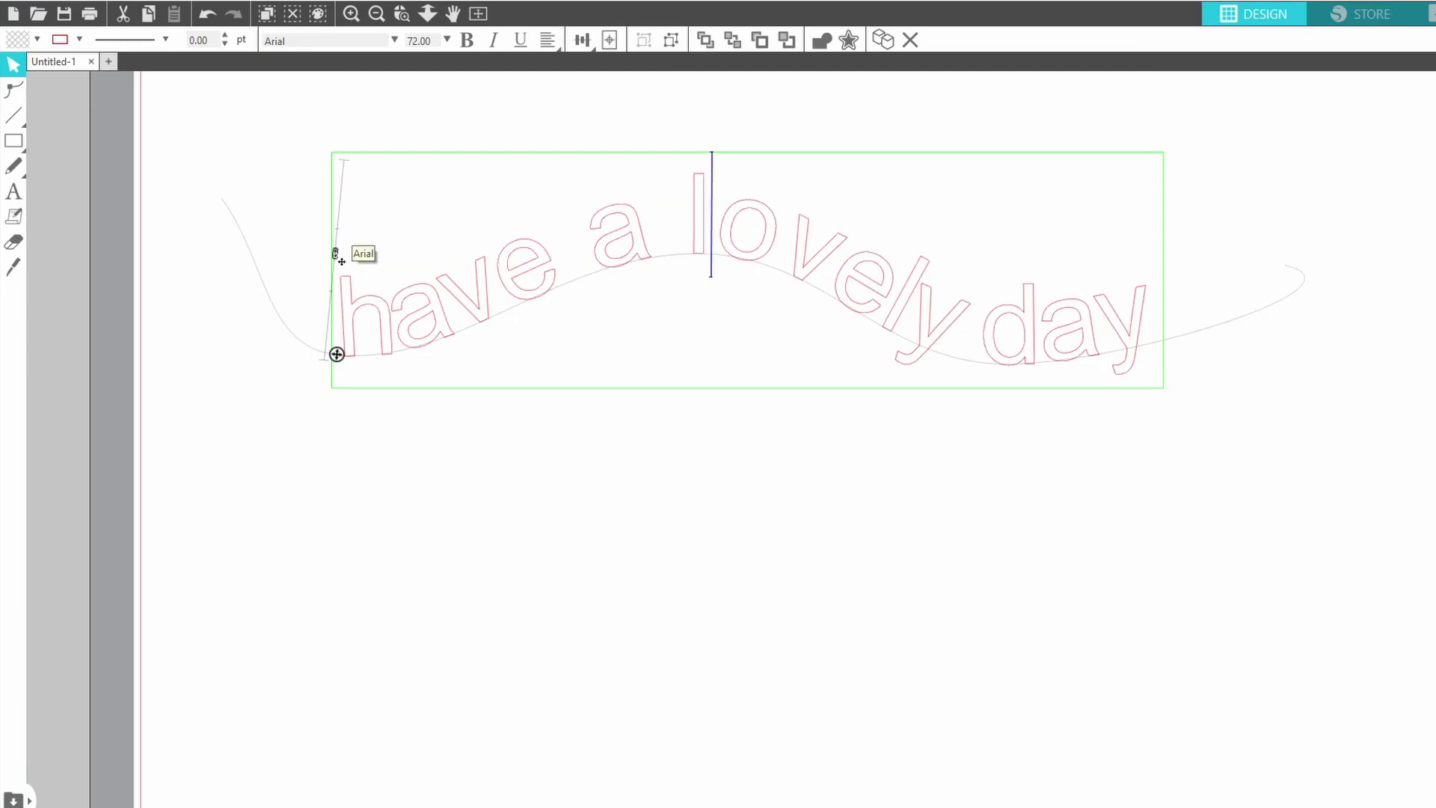
mouse_move(335, 255)
mouse_down()
mouse_move(336, 187)
mouse_move(311, 362)
mouse_move(314, 244)
mouse_up()
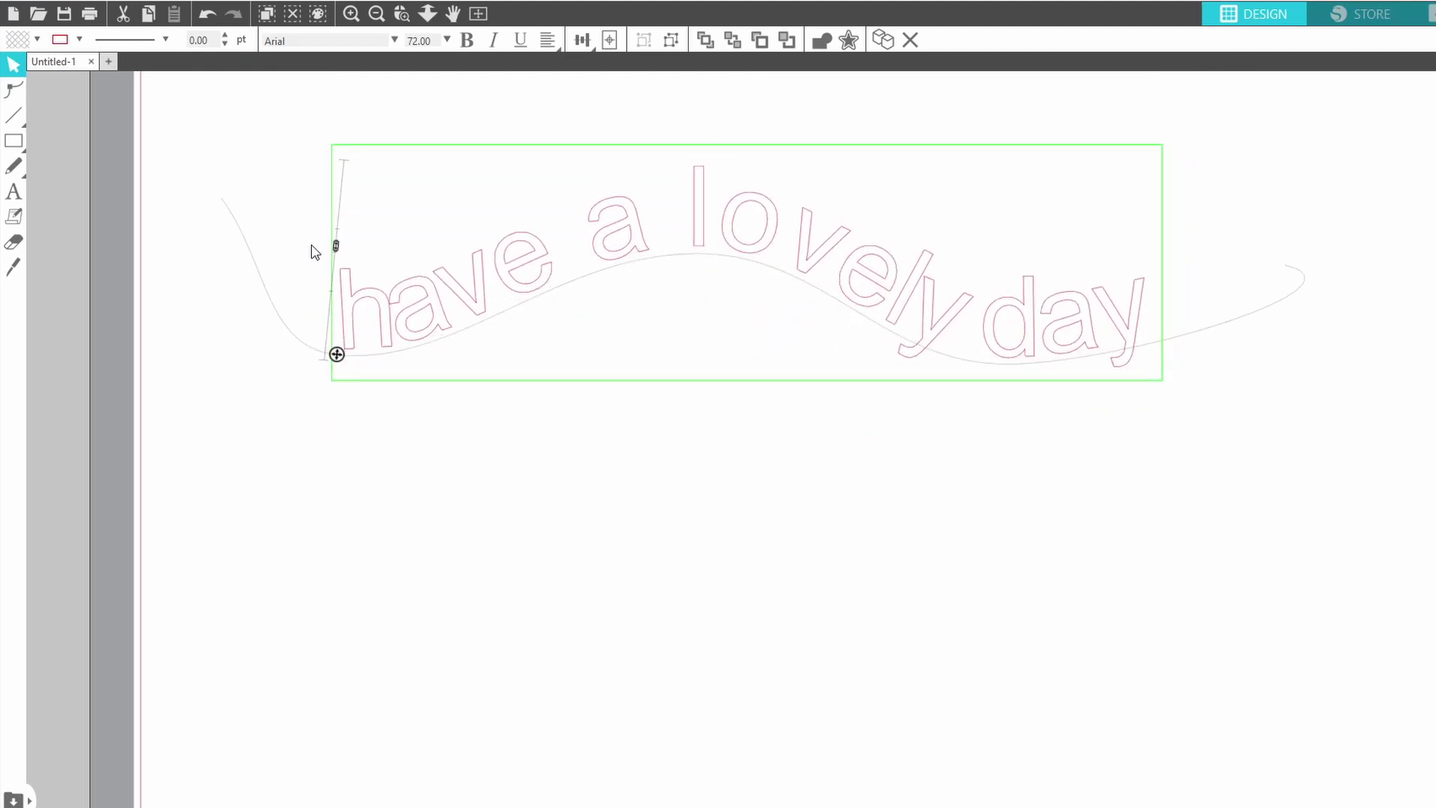
scroll(382, 232, down, 2)
- Zoom out to the whole mat and draw a roughly 7.1 × 5 in oval near the bottom
click(431, 171)
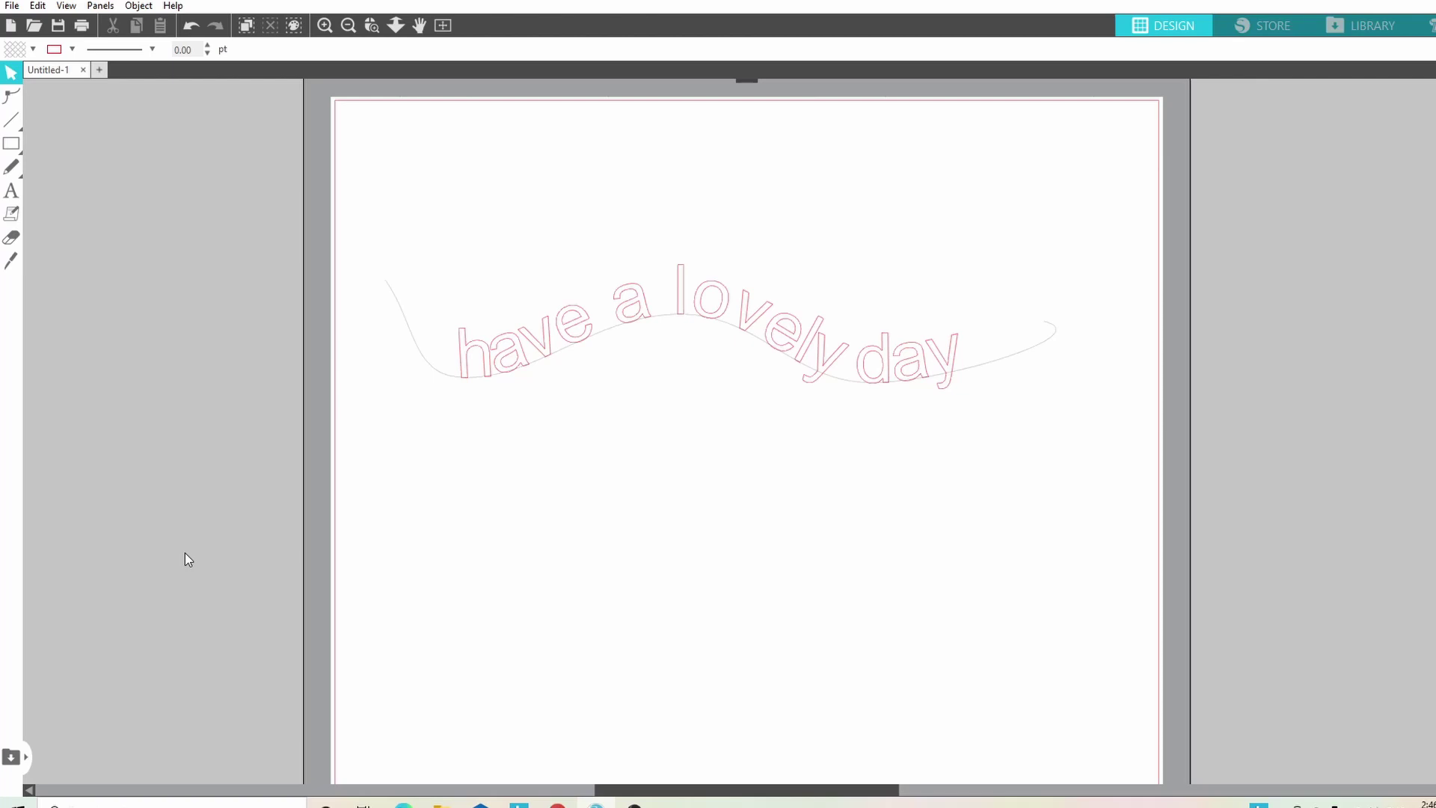
key(ctrl+minus)
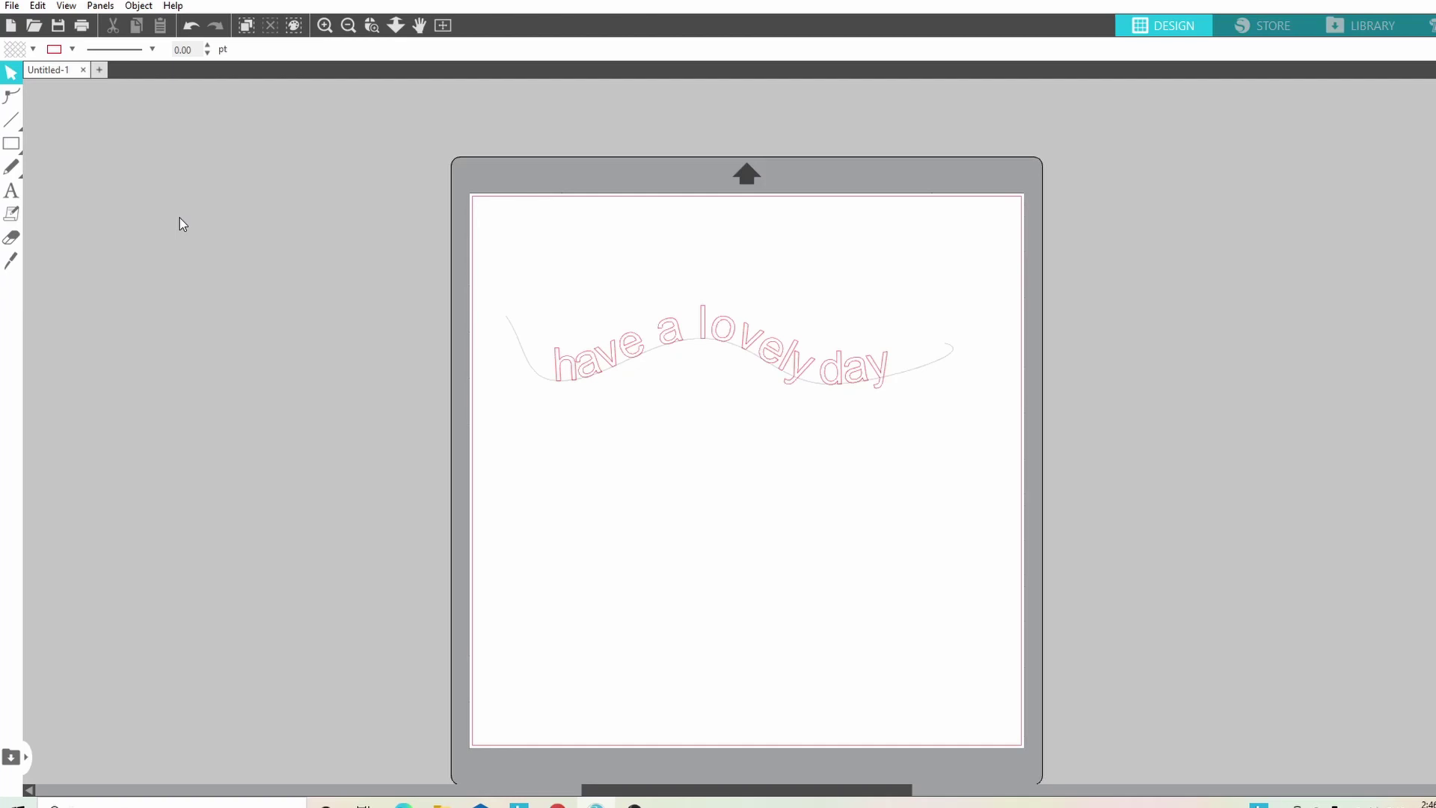
mouse_move(9, 152)
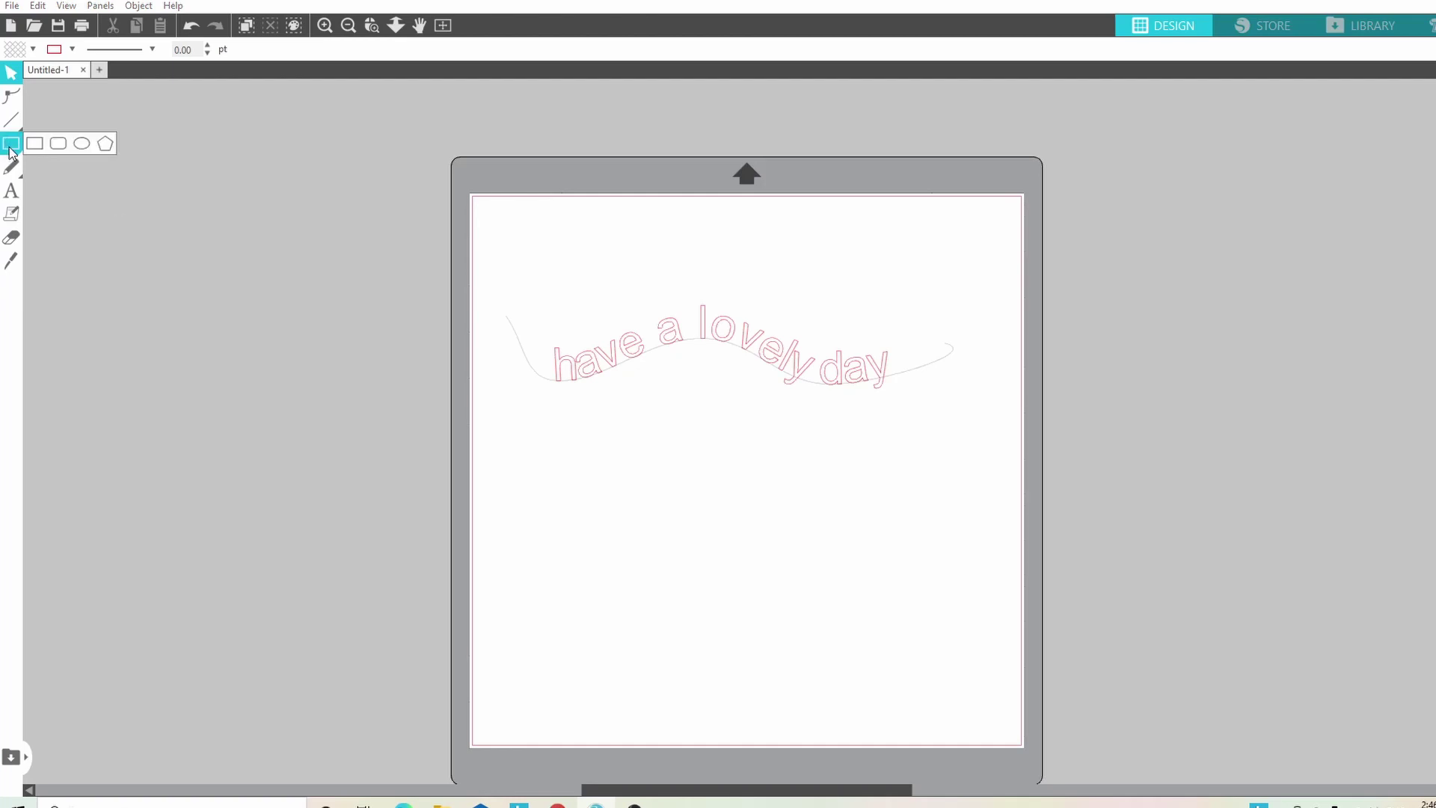
click(82, 144)
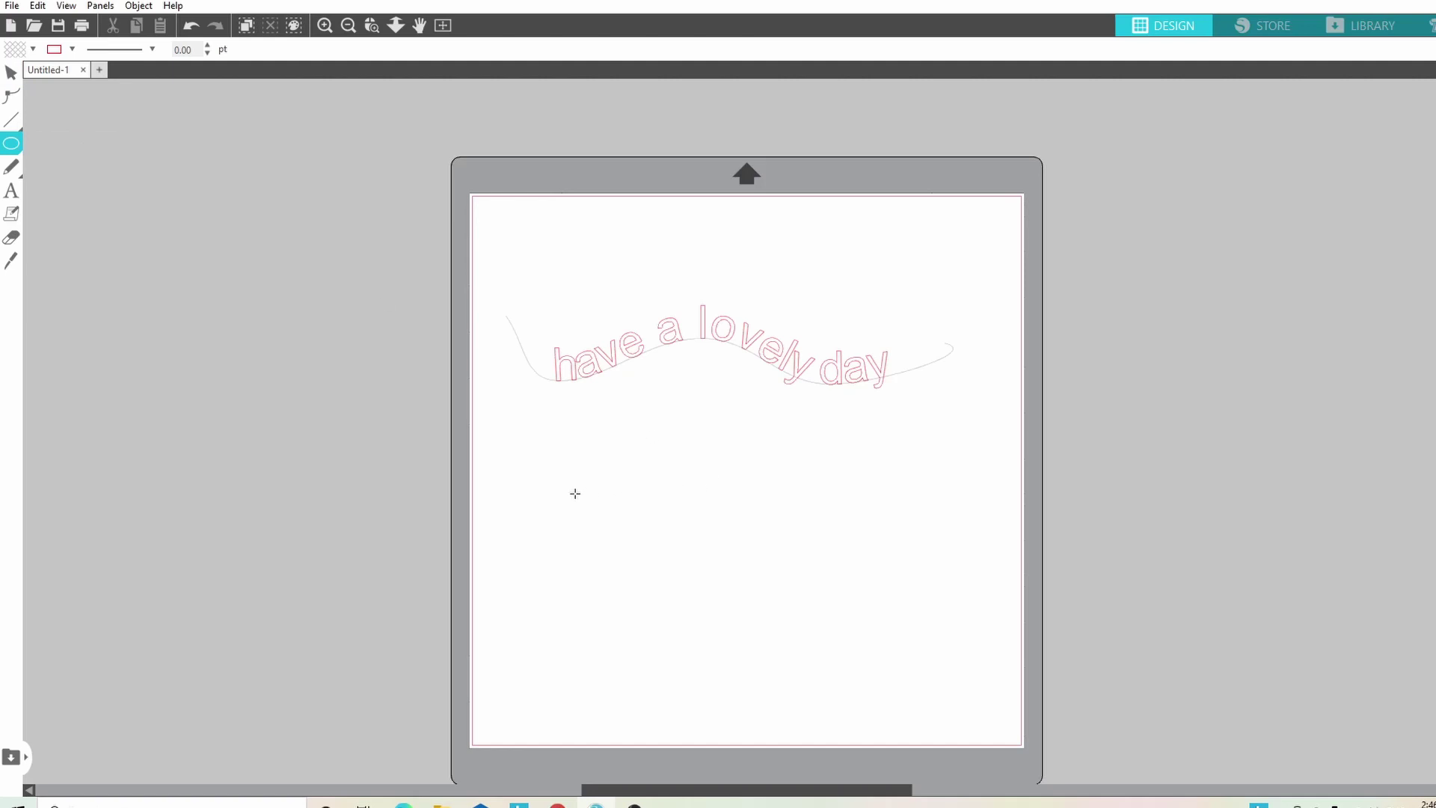
drag(576, 494, 905, 735)
- Type 'May 2021' and attach it along the bottom of the oval's outline
click(21, 192)
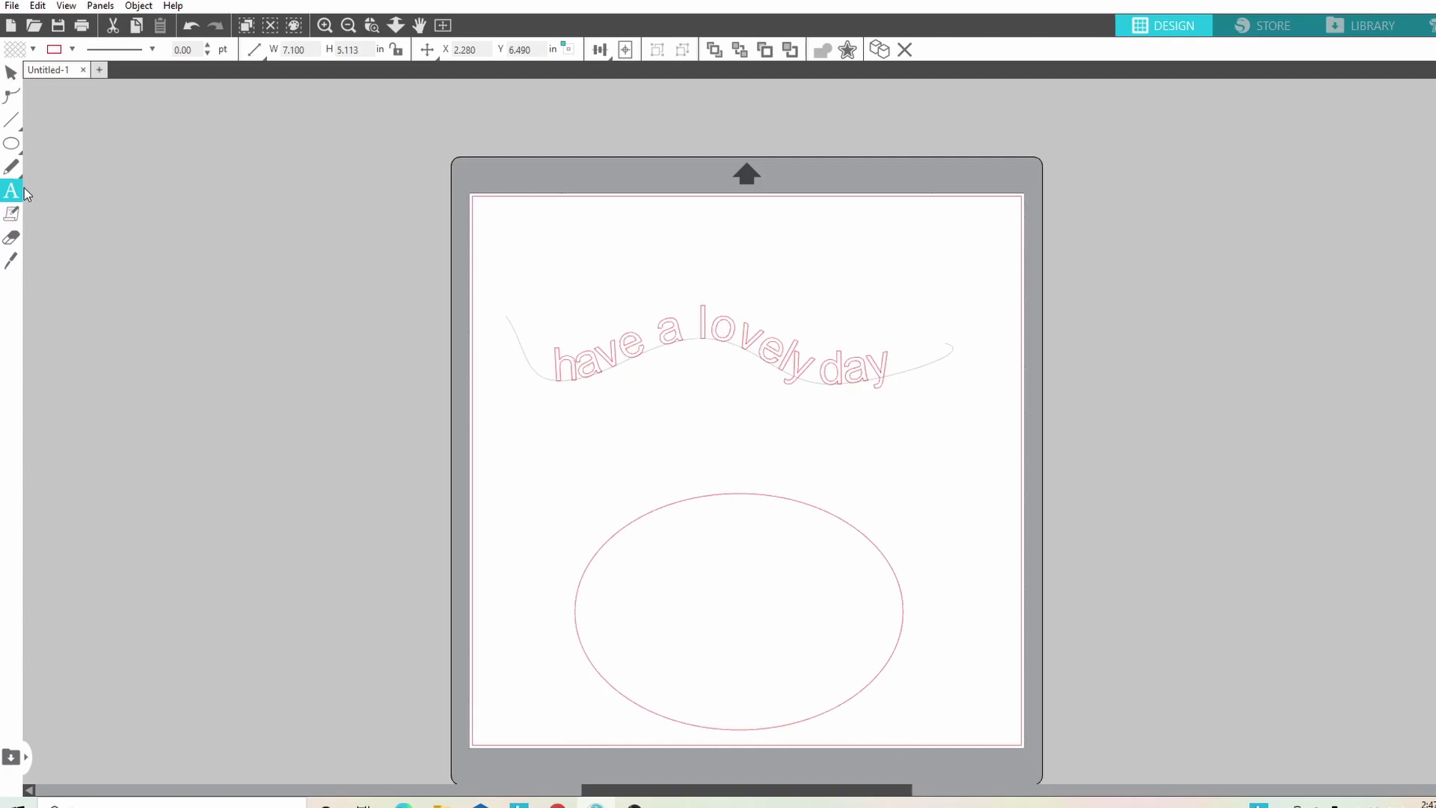
click(602, 479)
text(May 2021)
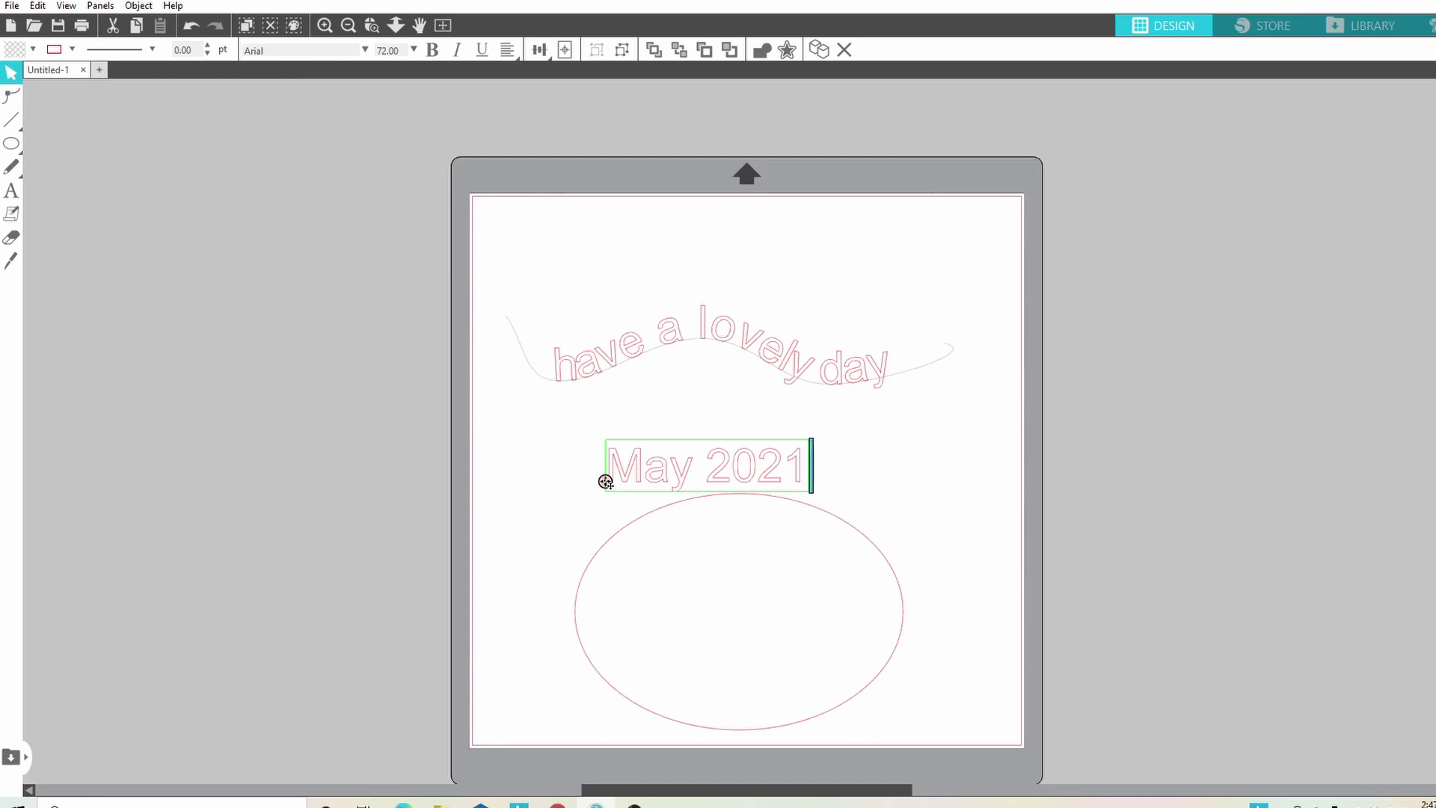
drag(605, 481, 651, 720)
click(511, 490)
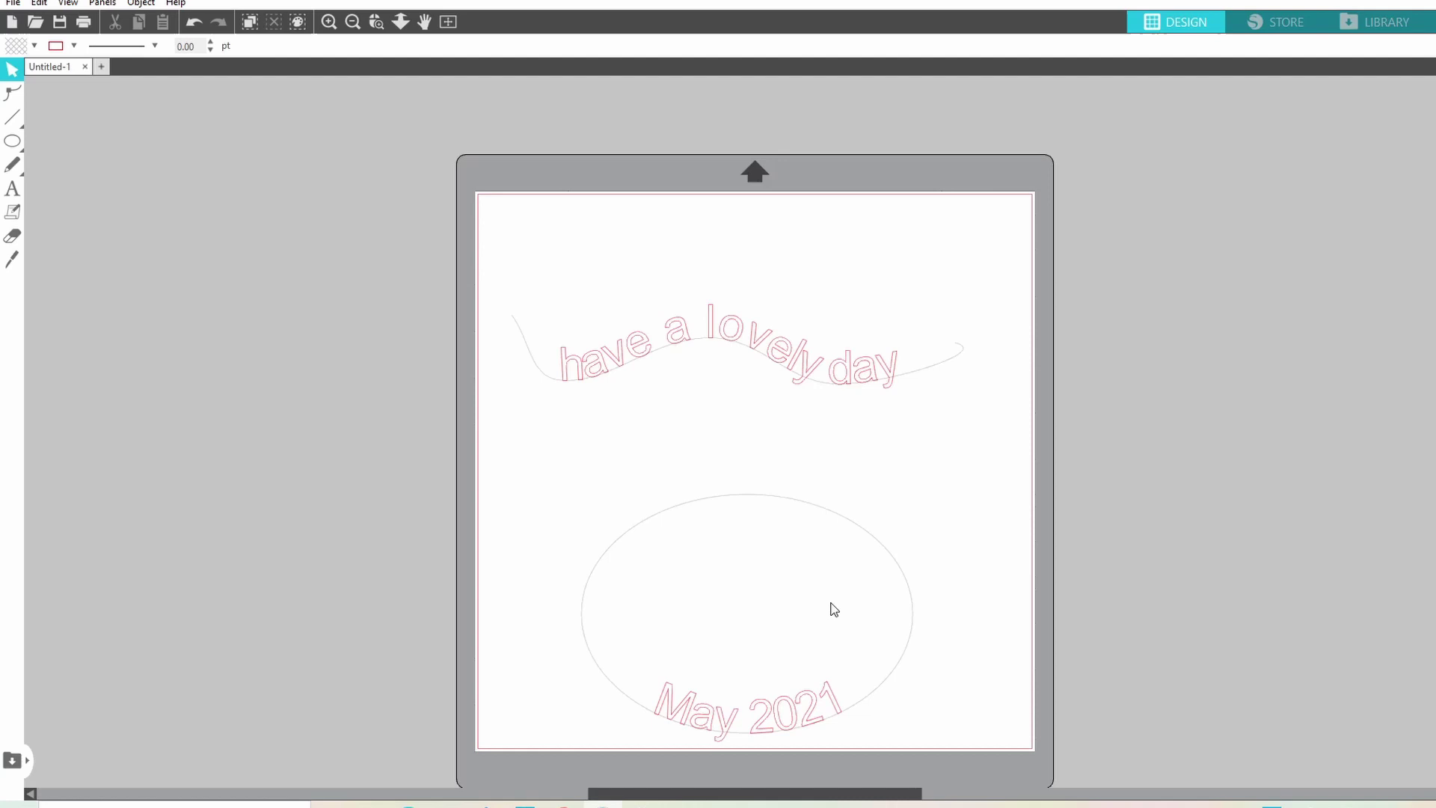
- Fill the curved 'have a lovely day' text pink
click(676, 338)
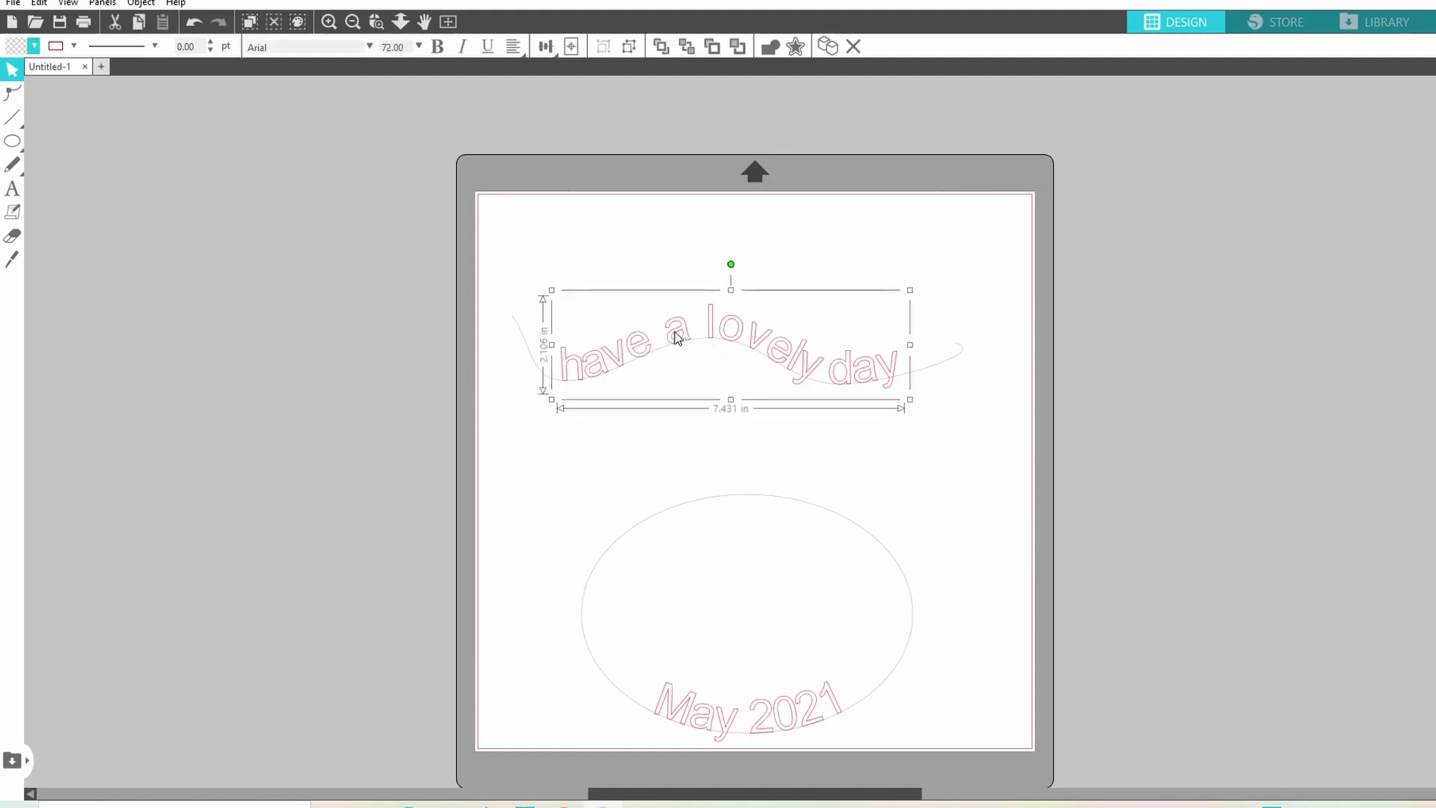
click(35, 48)
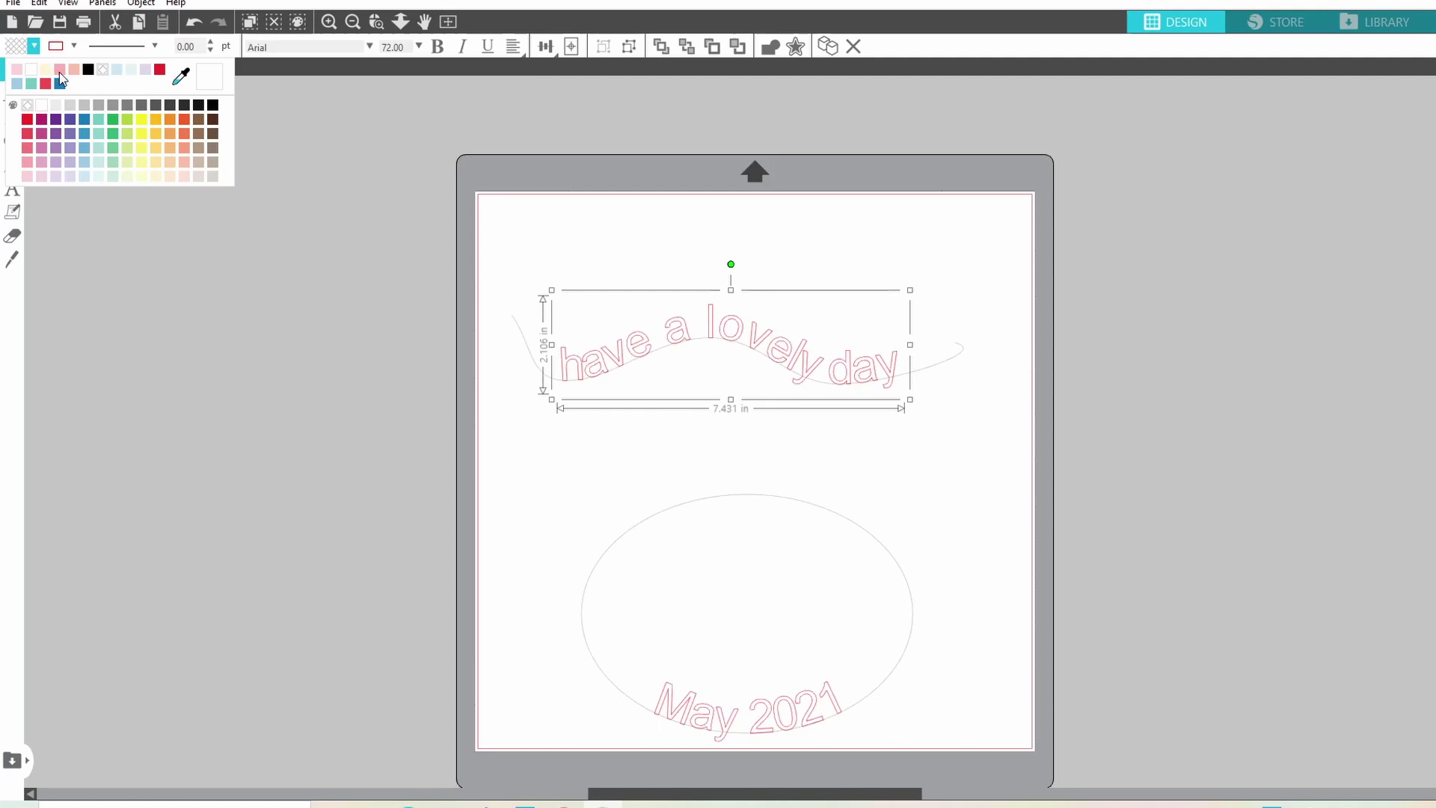
click(60, 72)
click(328, 303)
- Fill the 'May 2021' text teal
click(748, 711)
click(34, 47)
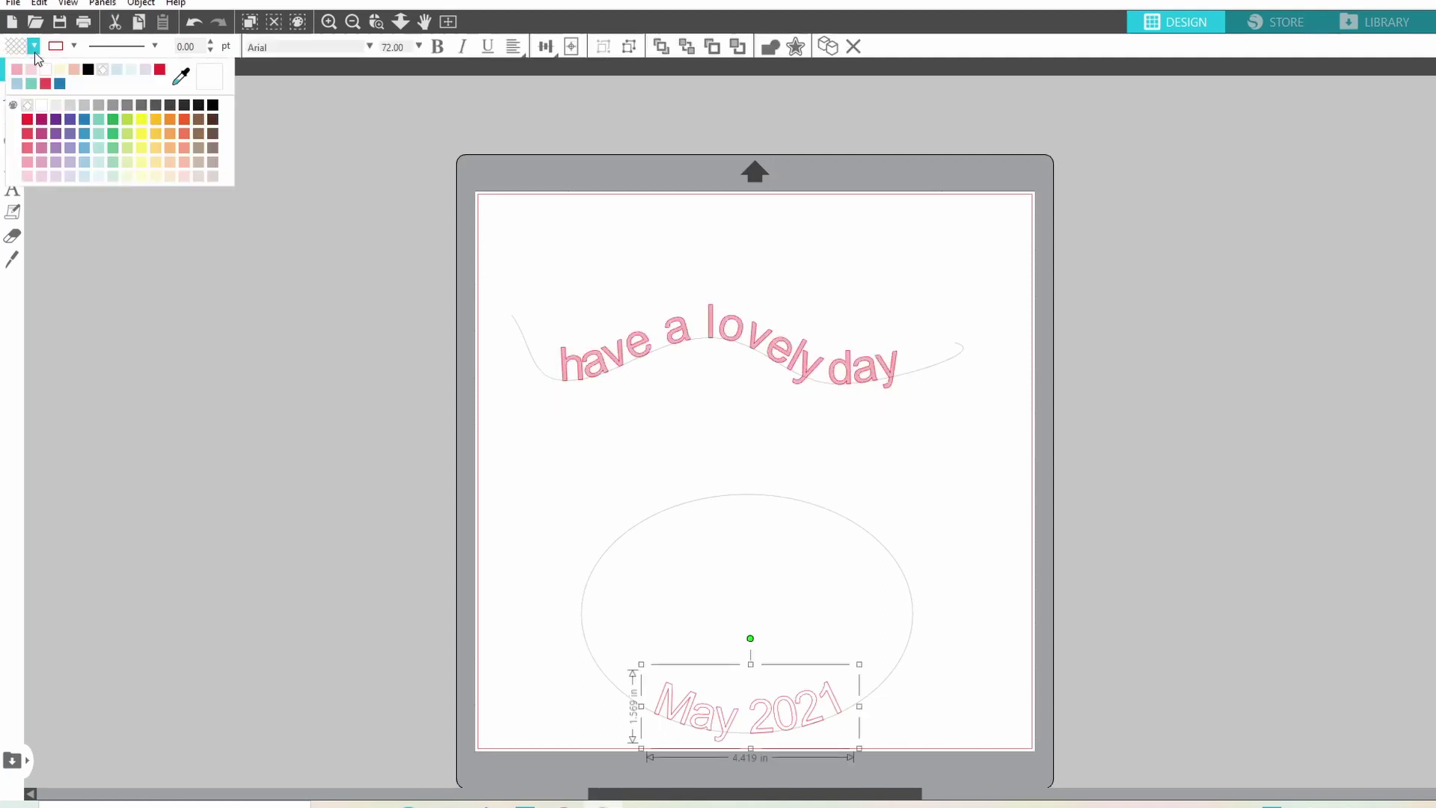
click(30, 83)
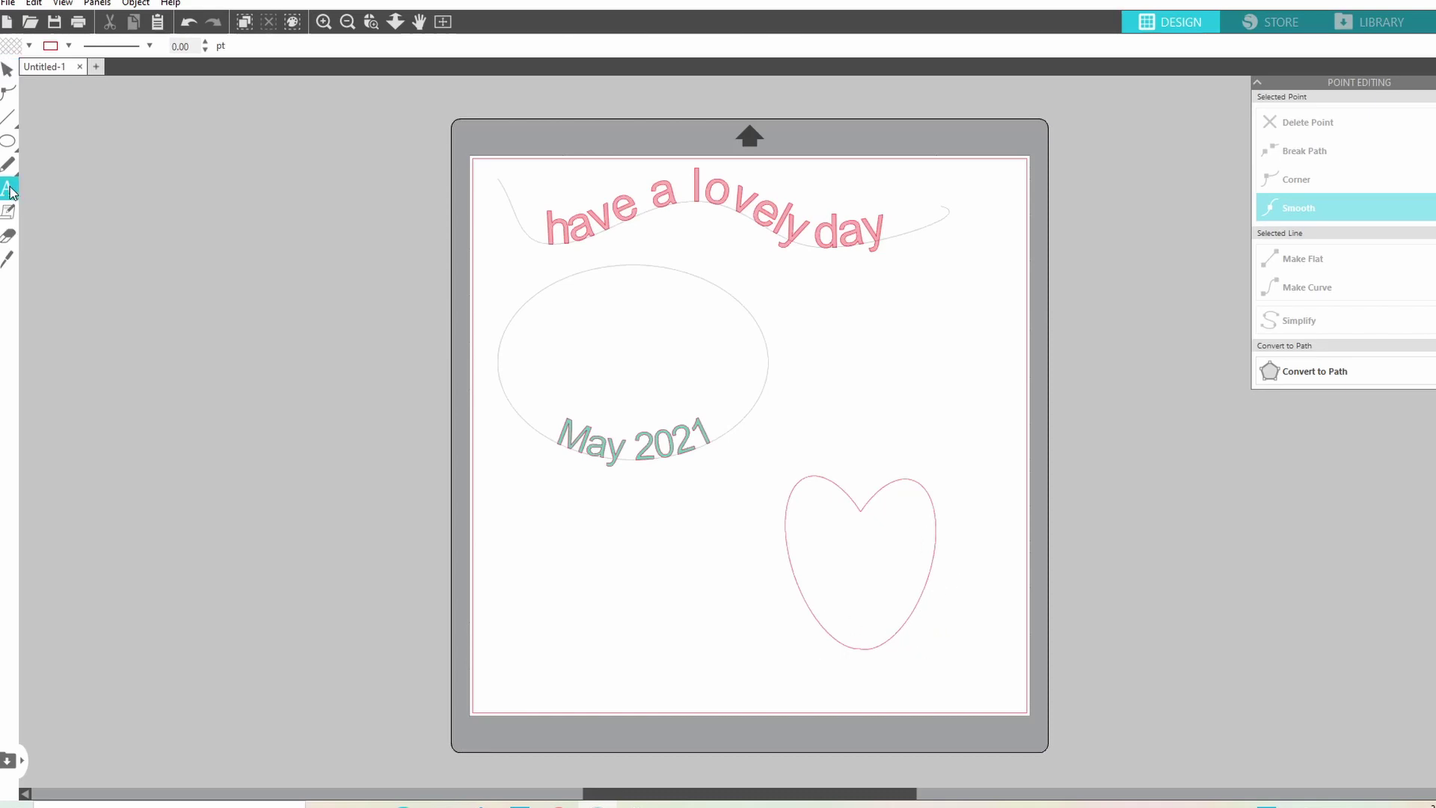
- Type the two-line message 'happy mothers day,' / 'we love you' below May 2021
click(515, 538)
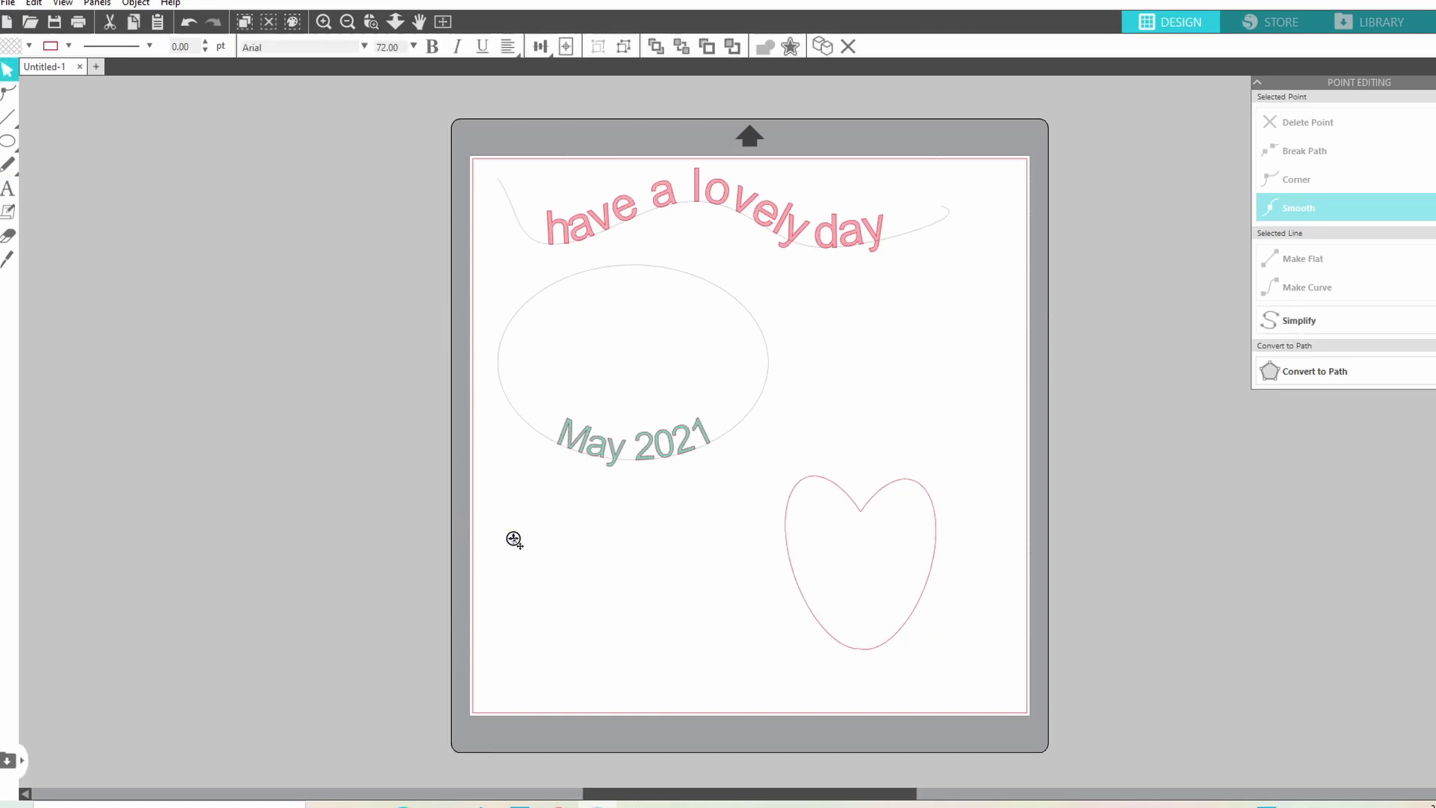
text(happy mot)
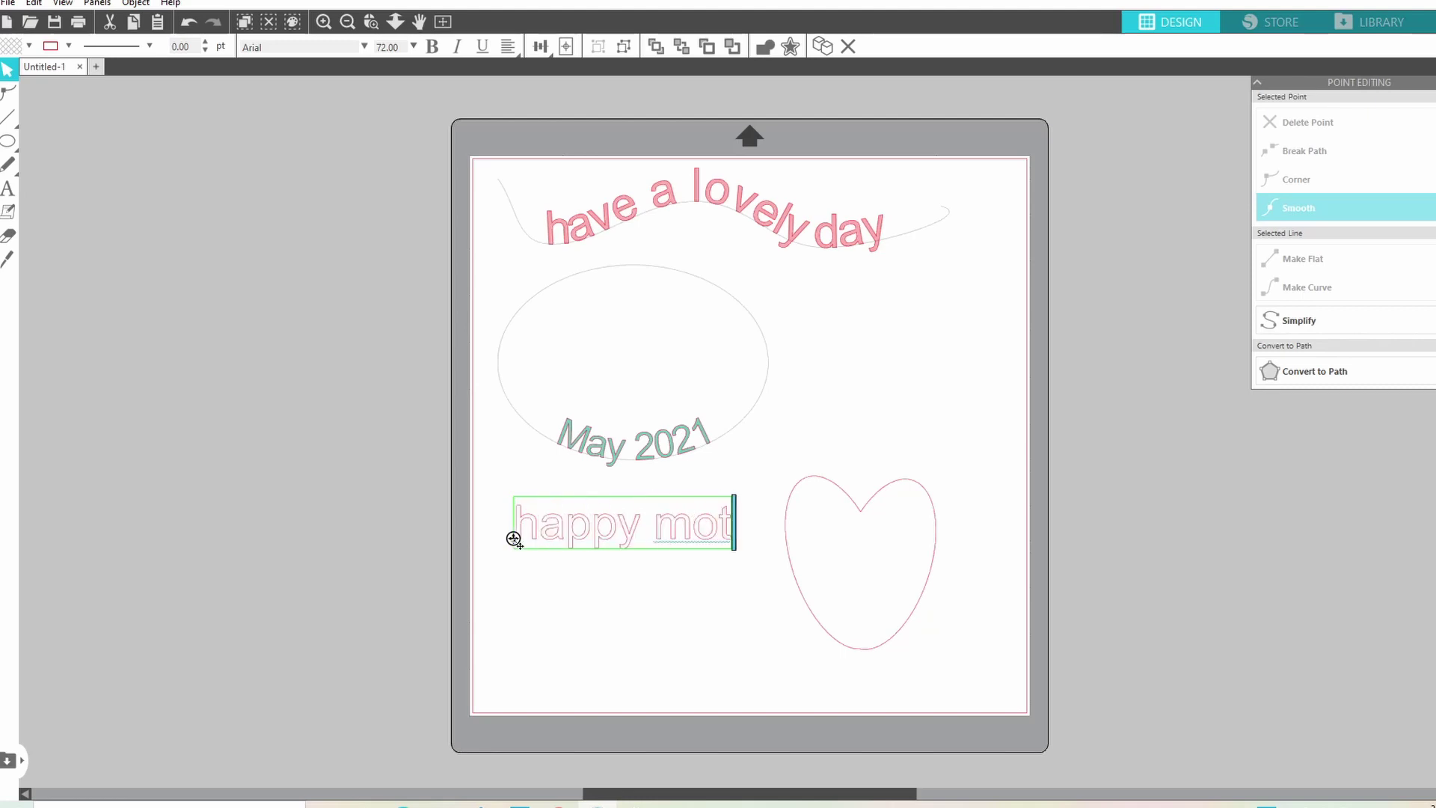
text(hers day)
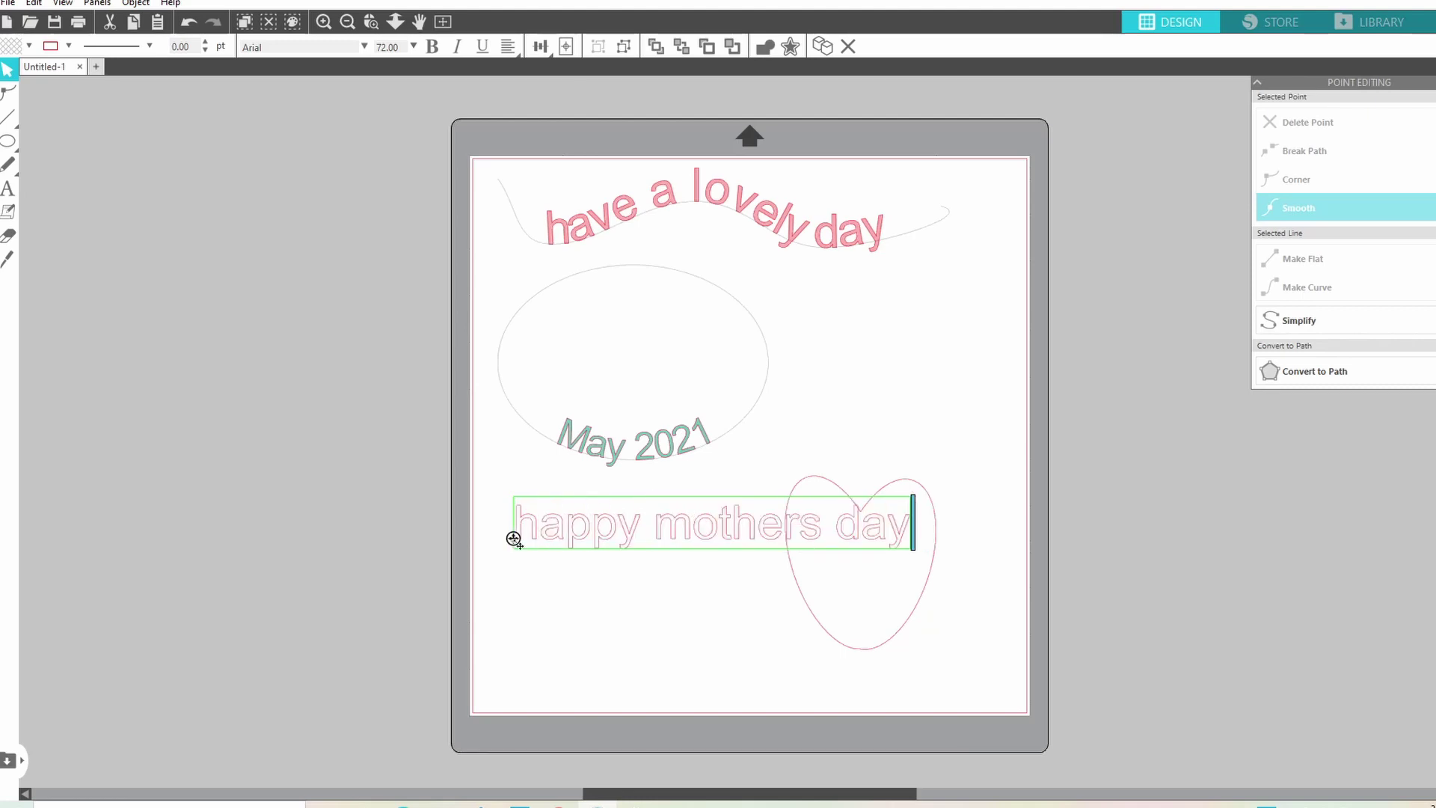
text(, w)
key(BackSpace)
key(Return)
text(we love you)
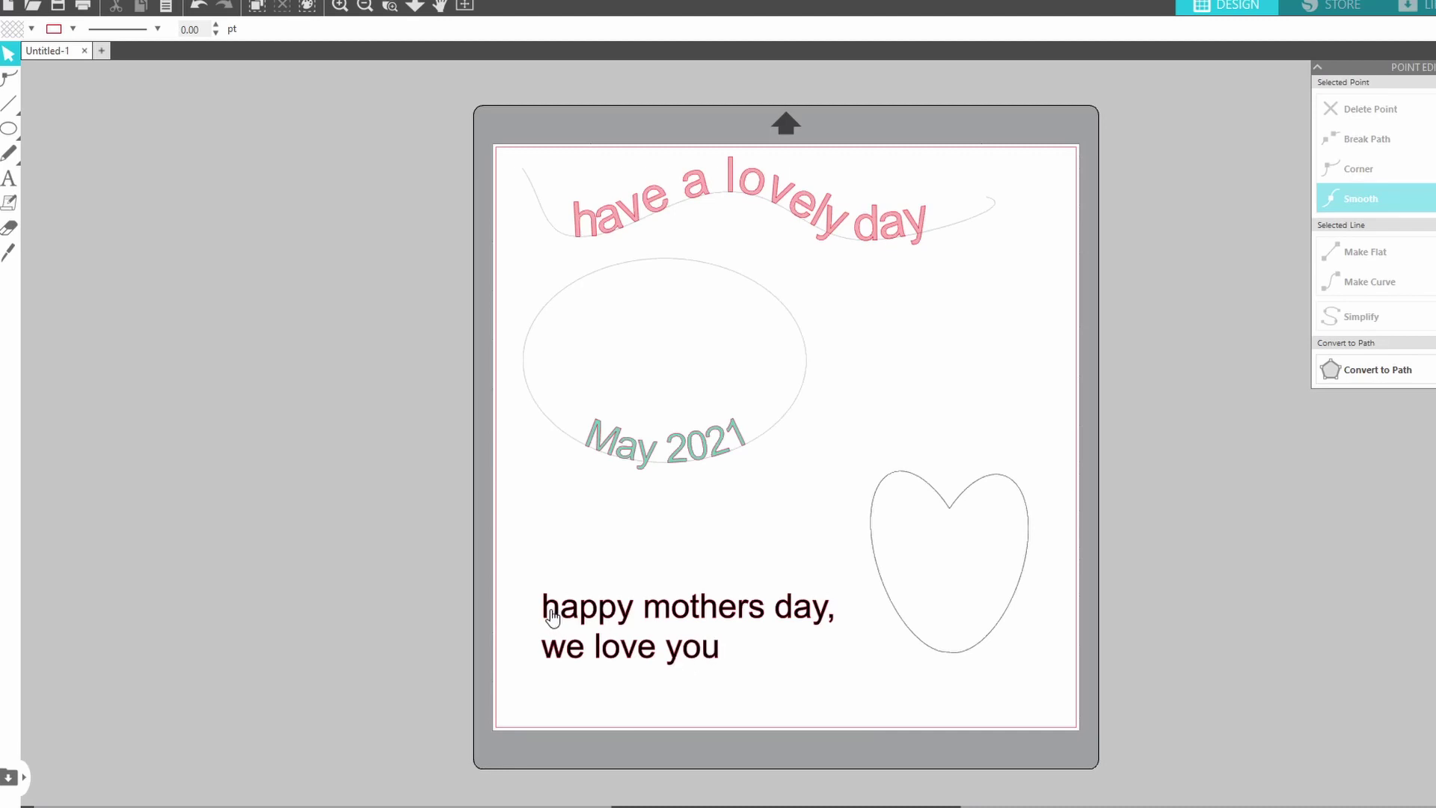
- Wrap the message around the heart outline, spread its letters apart, and enlarge it proportionally
double_click(681, 658)
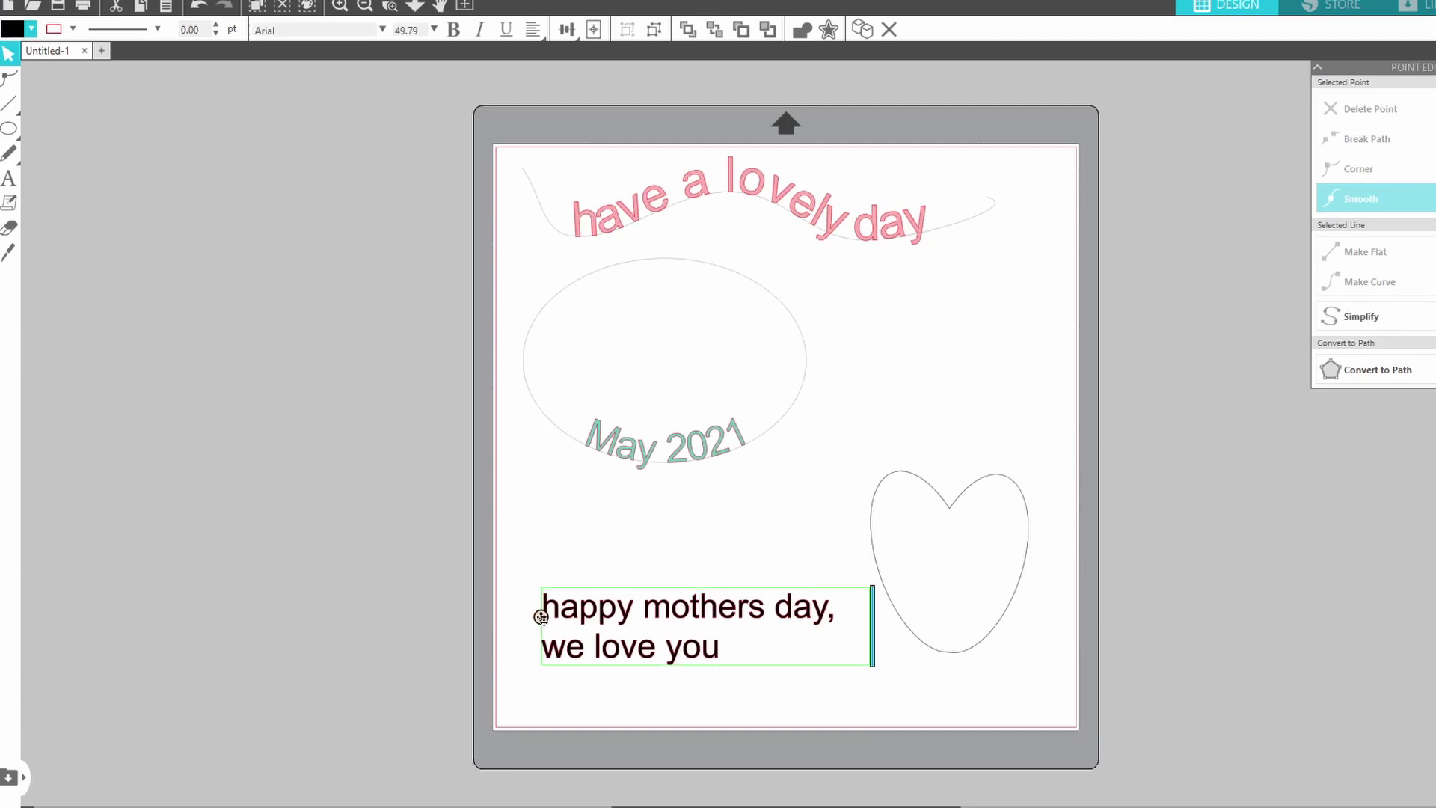
drag(575, 617, 840, 514)
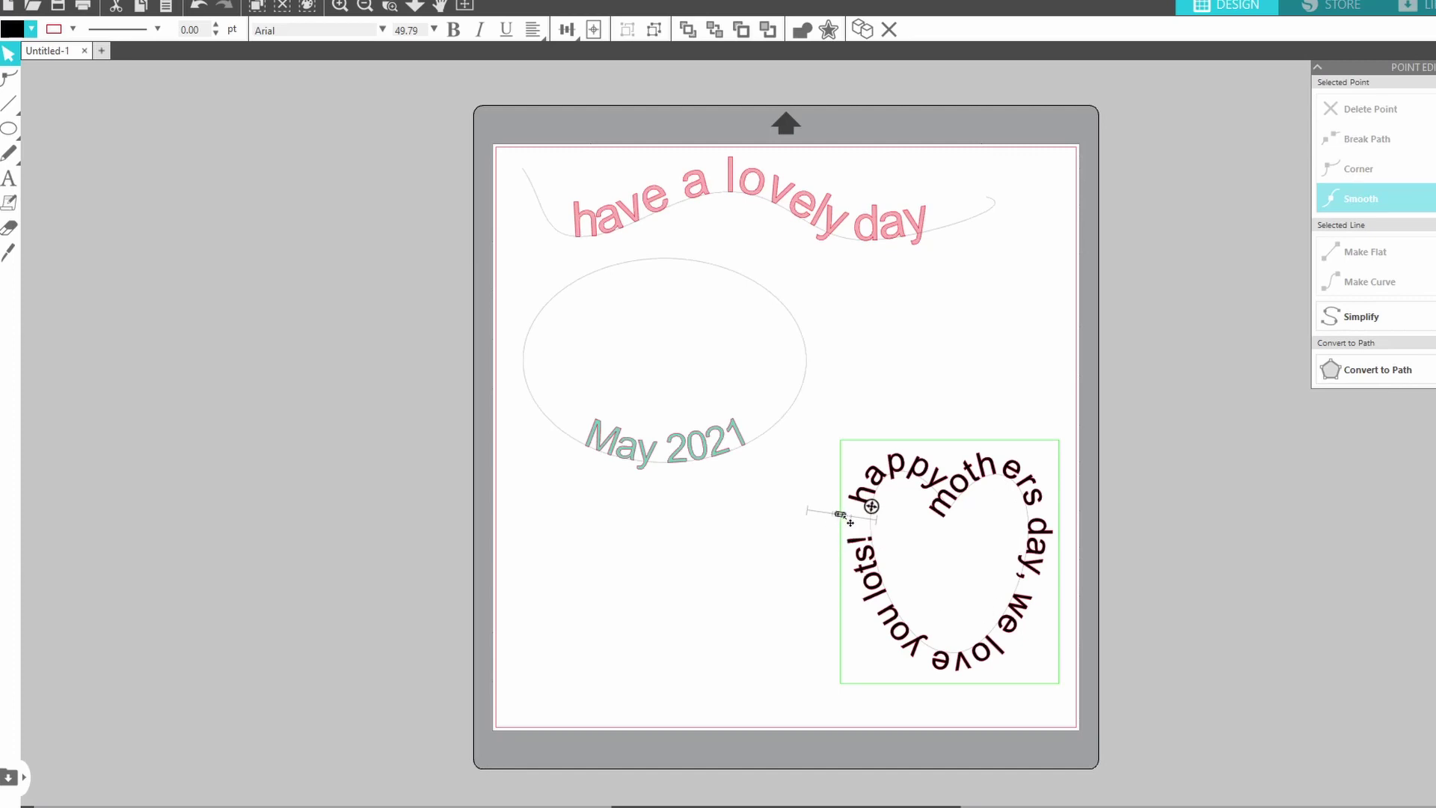
drag(840, 515, 883, 605)
click(598, 624)
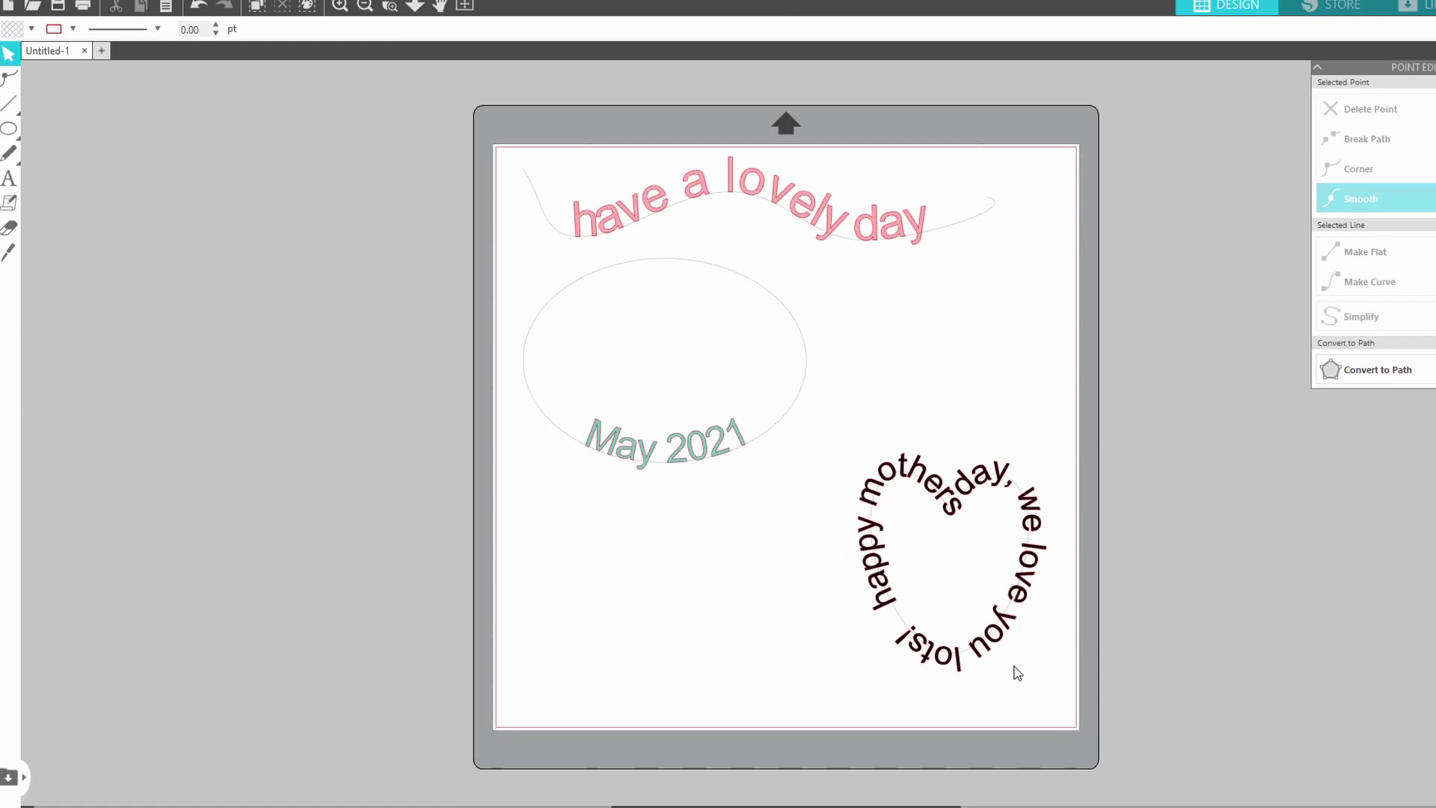
click(908, 528)
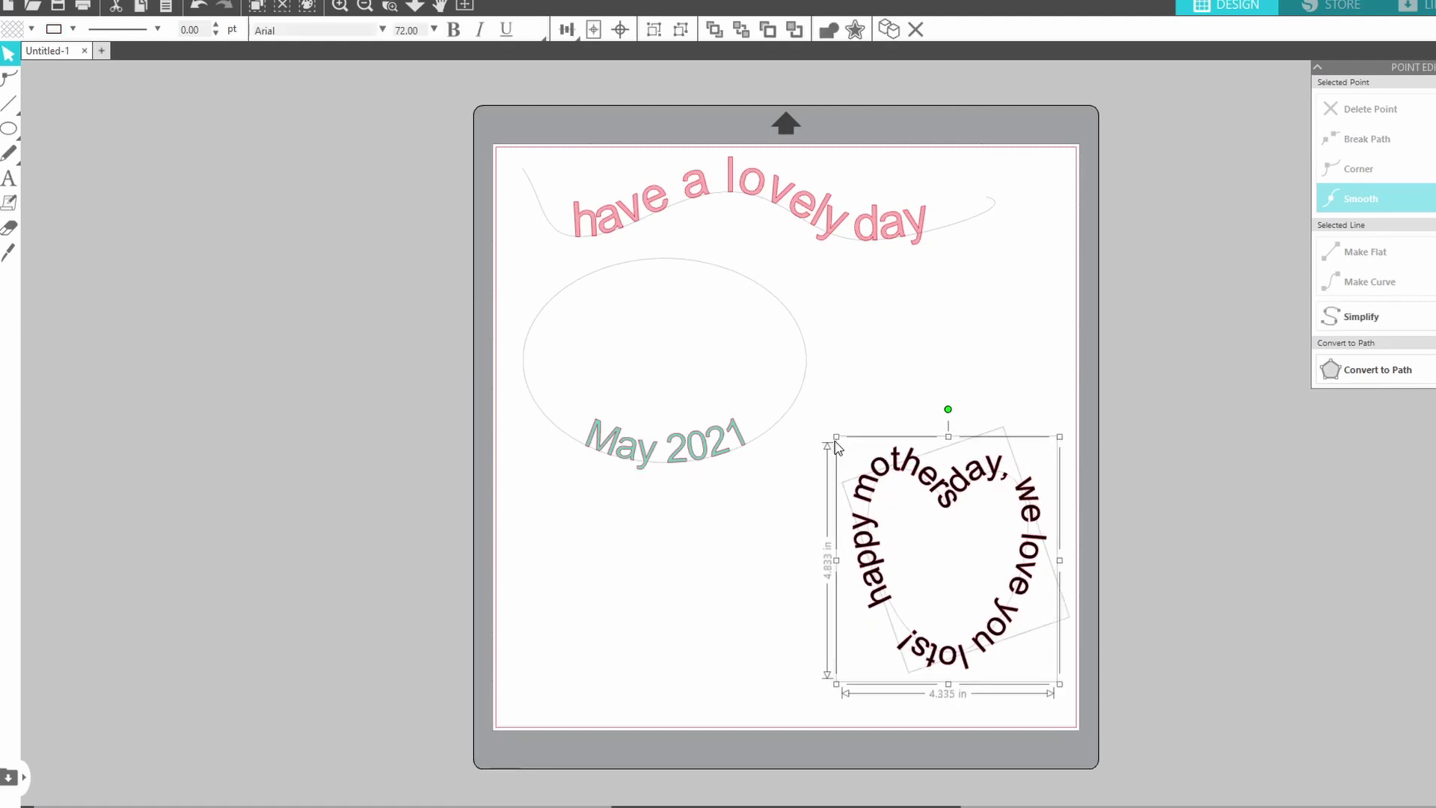
drag(838, 443, 798, 450)
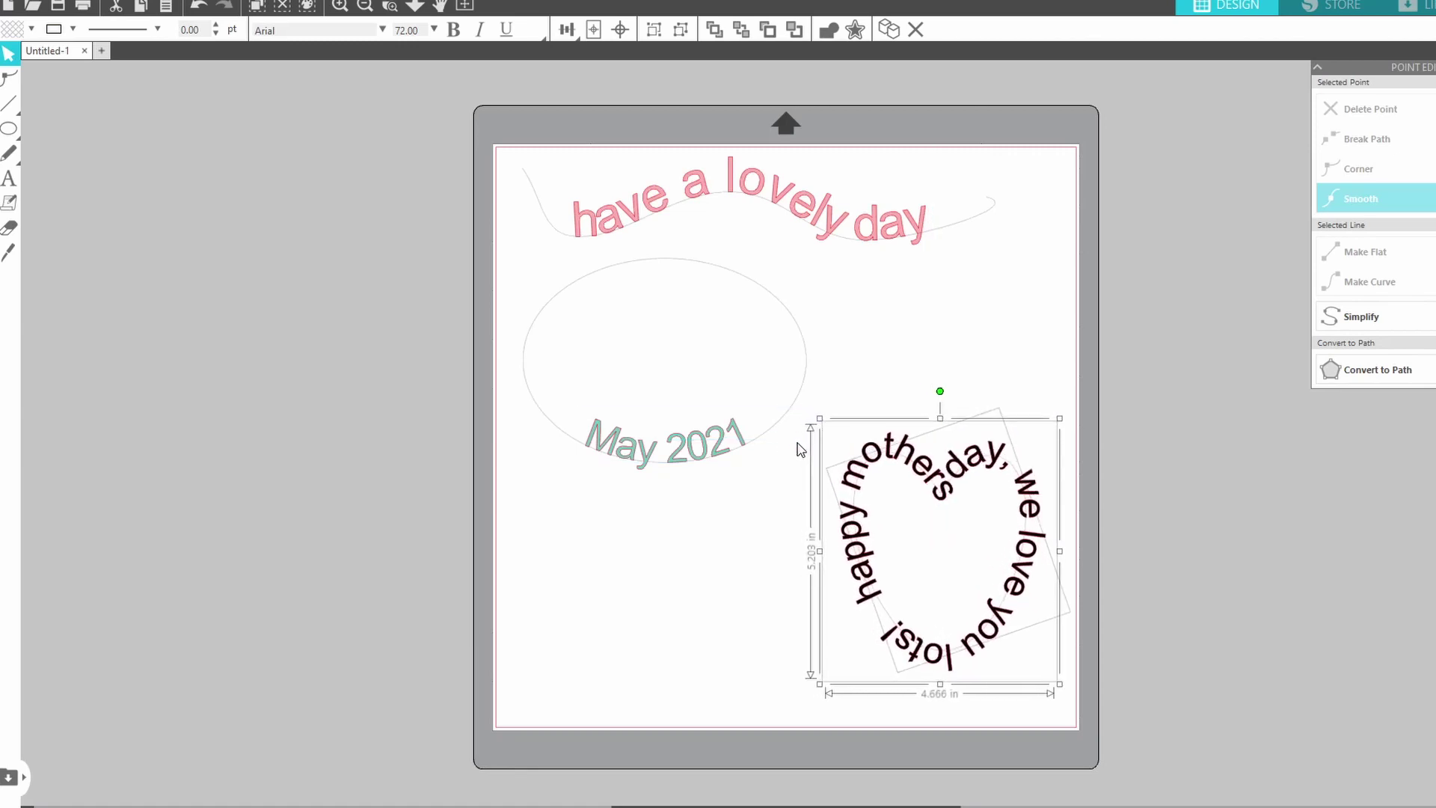
- Convert 'May 2021', 'have a lovely day' and the heart message to paths
click(755, 582)
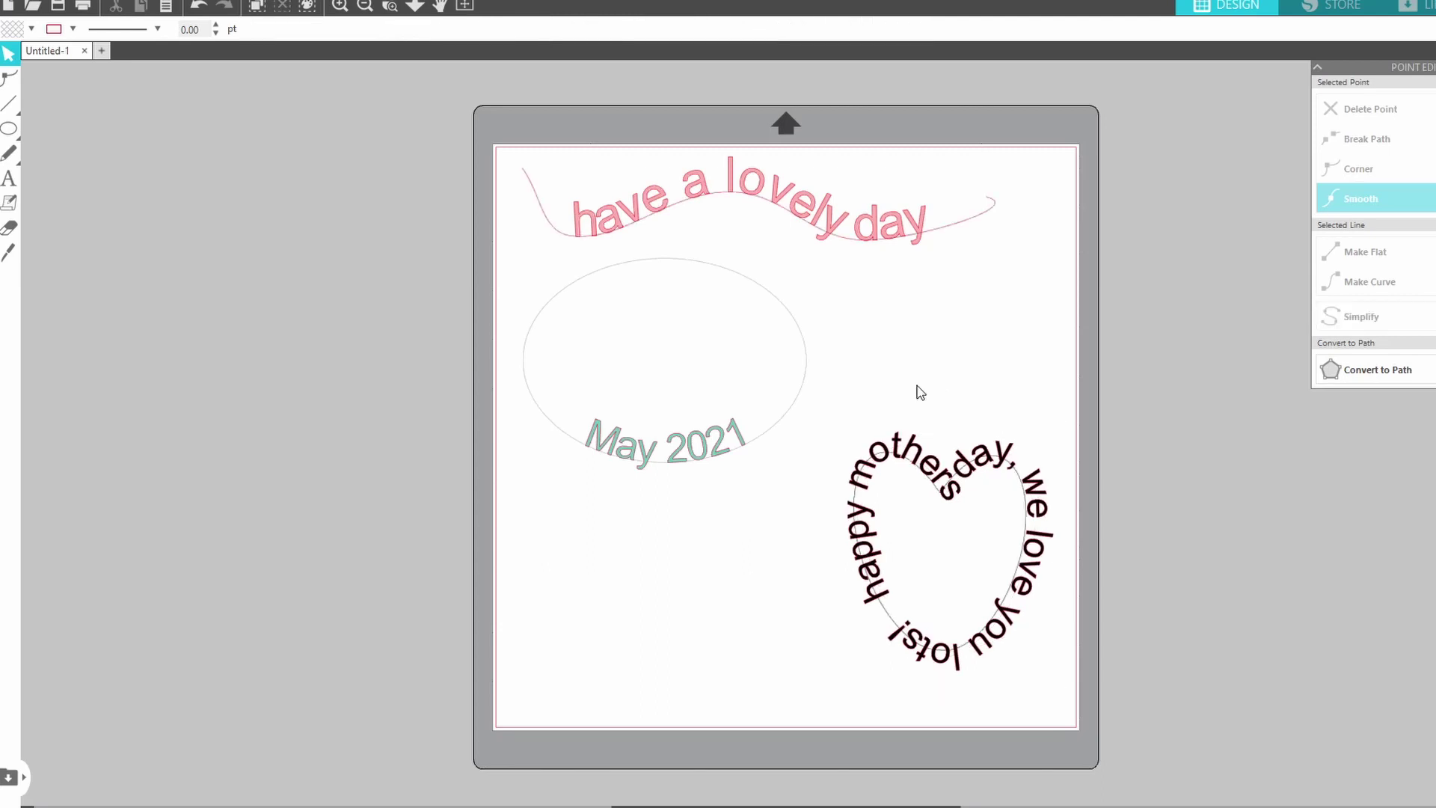
click(686, 454)
right_click(687, 455)
click(733, 327)
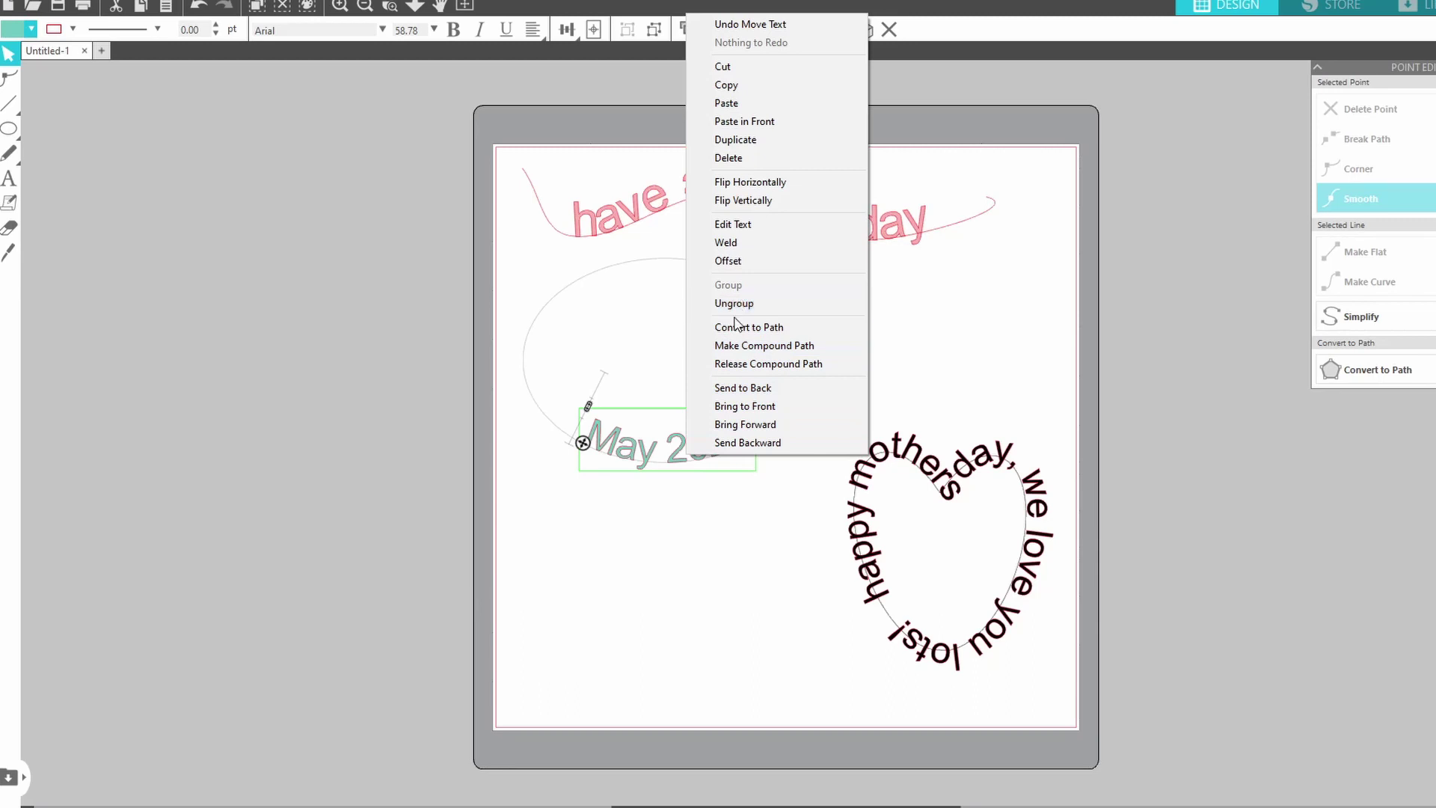
click(842, 218)
right_click(844, 219)
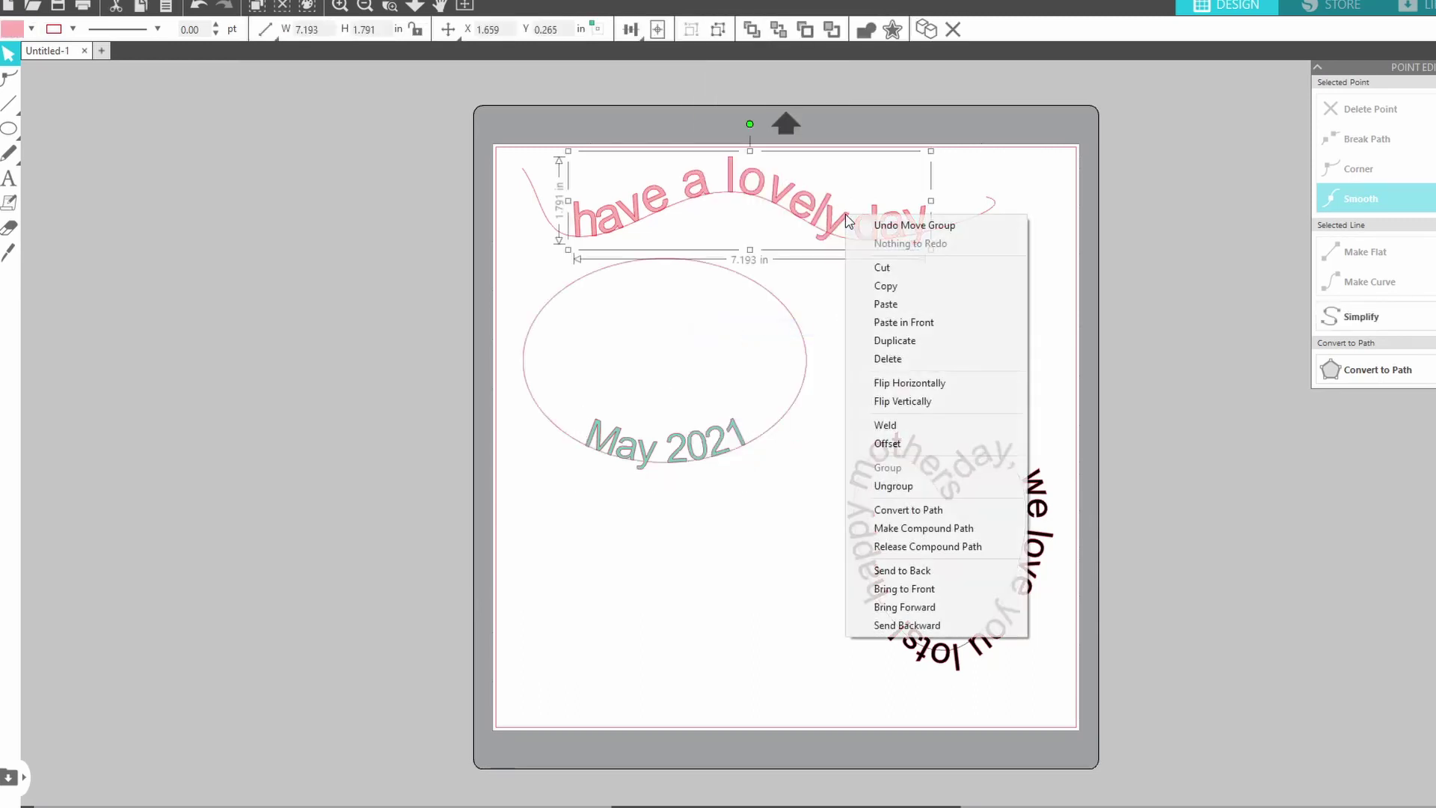
click(893, 509)
click(783, 545)
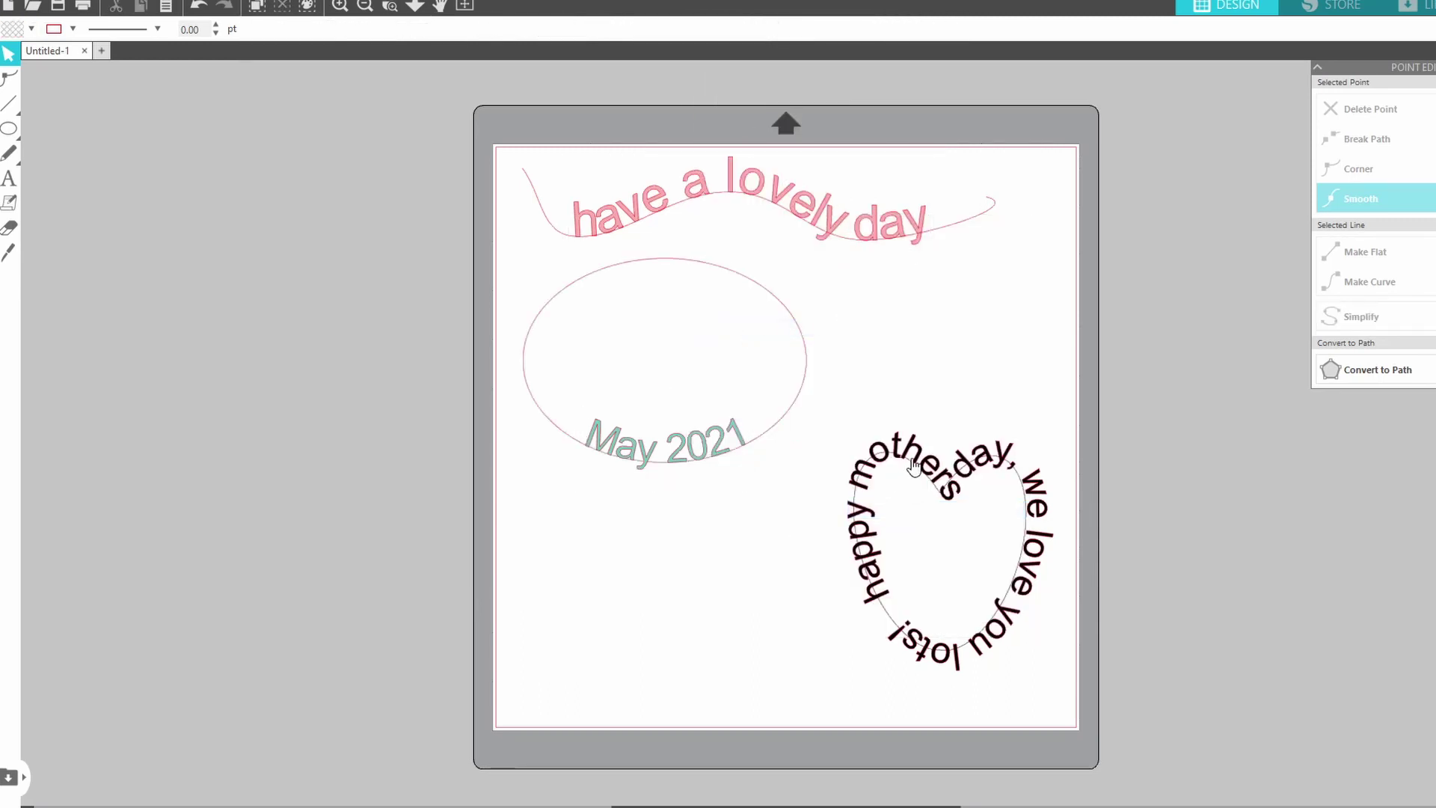
click(914, 464)
right_click(914, 458)
click(957, 330)
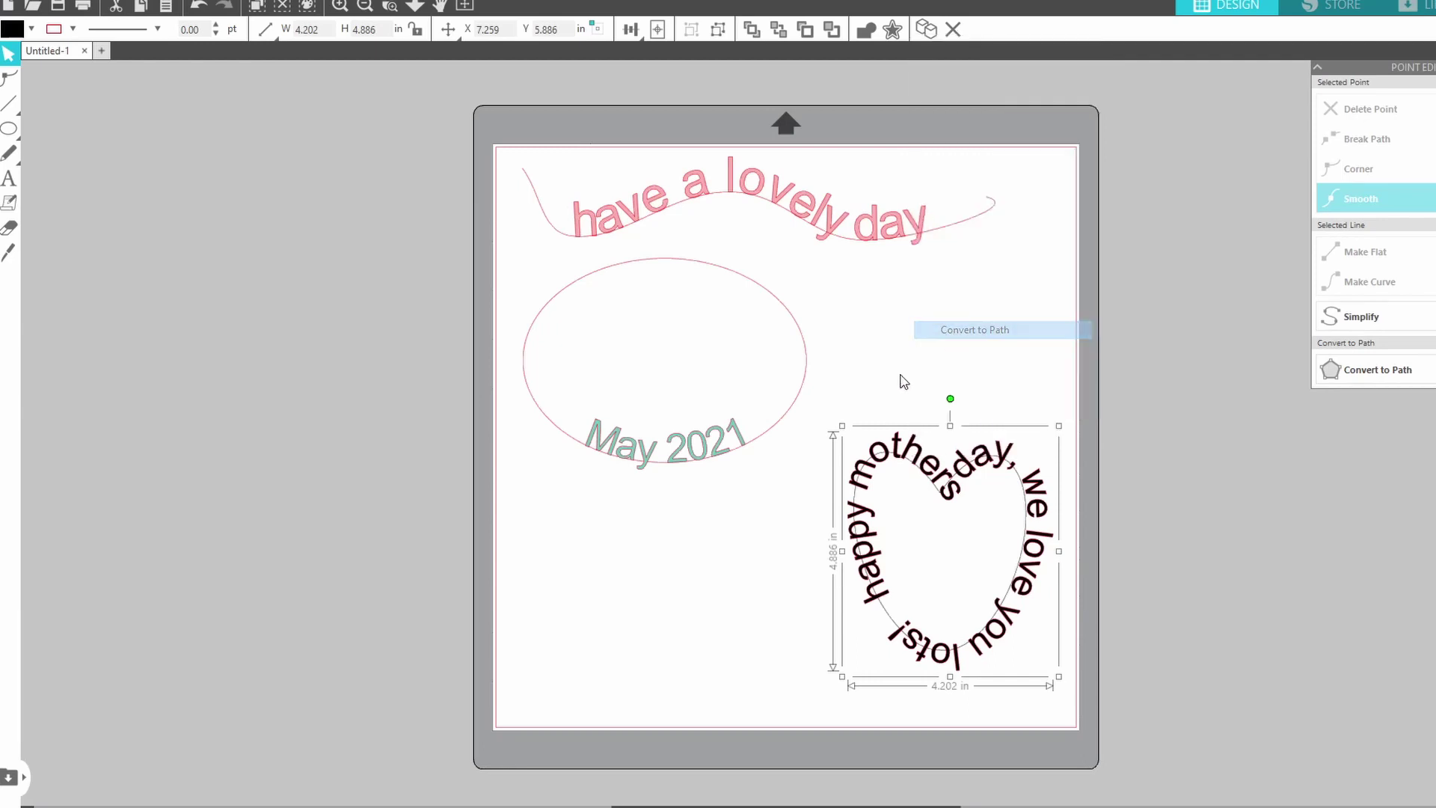
click(807, 471)
- Move the converted texts off their guide shapes, placing the heart message at lower left
drag(997, 458, 734, 502)
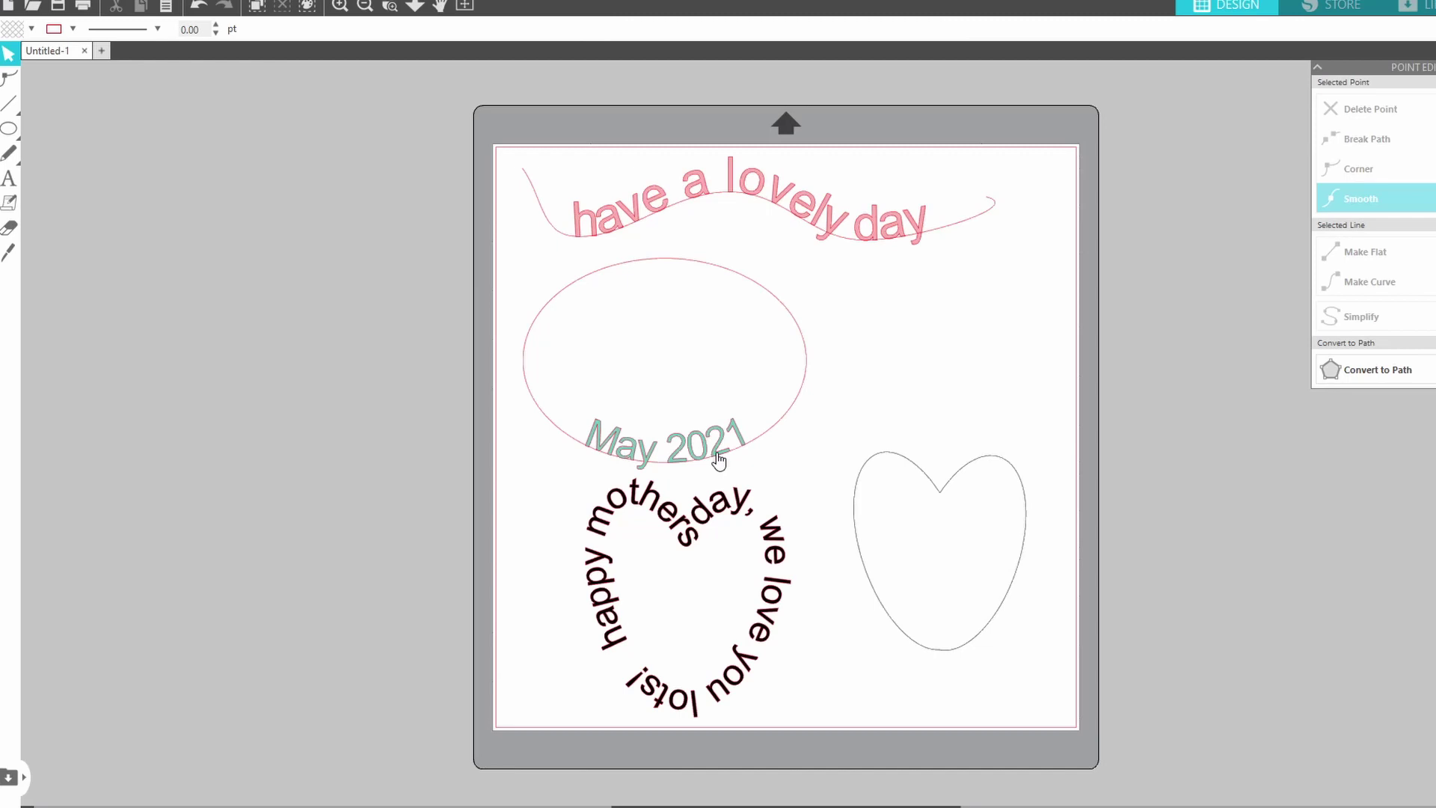
drag(740, 453, 1016, 309)
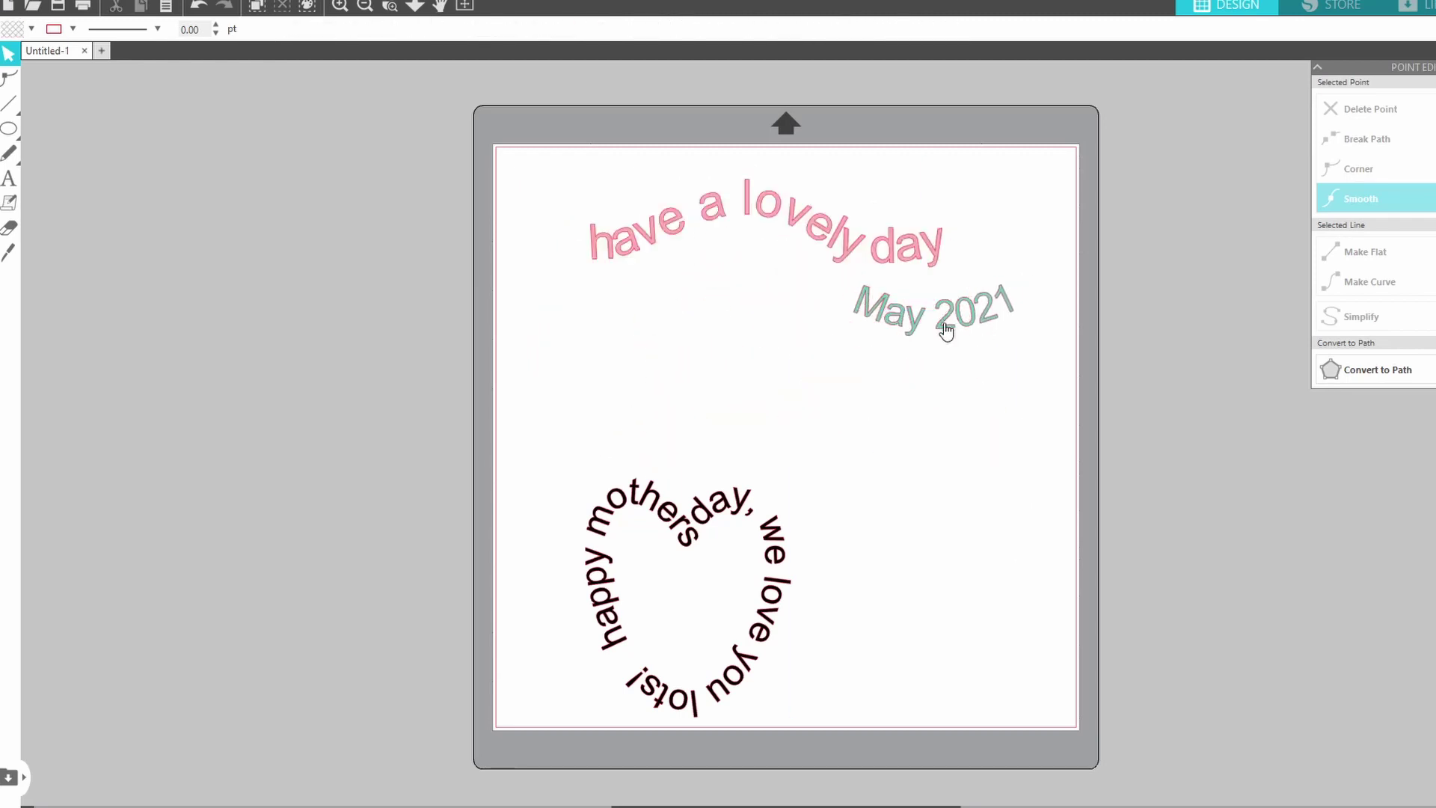
mouse_move(943, 326)
mouse_down()
mouse_move(799, 352)
mouse_move(791, 365)
mouse_move(806, 365)
mouse_move(778, 386)
mouse_up()
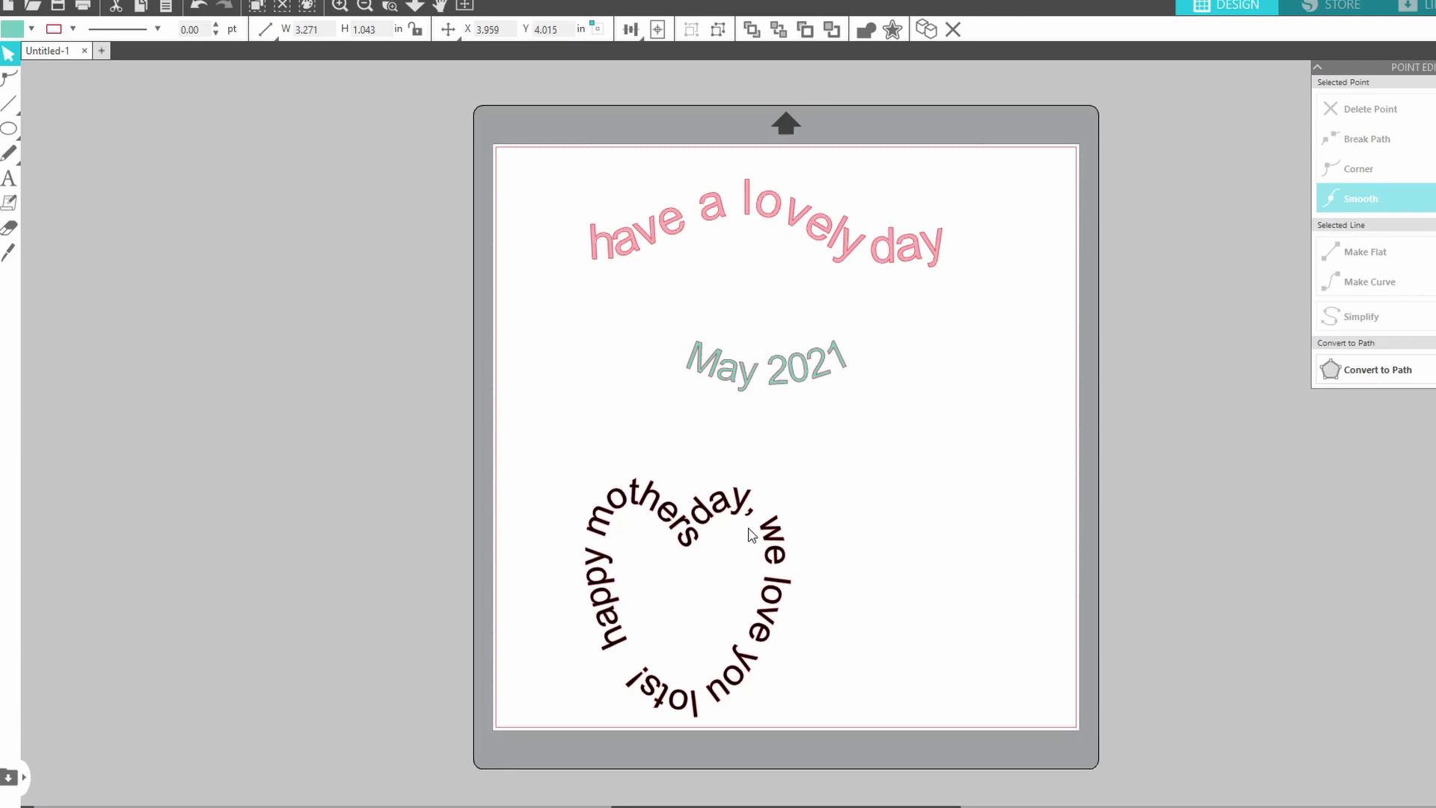
drag(747, 528, 864, 501)
click(967, 500)
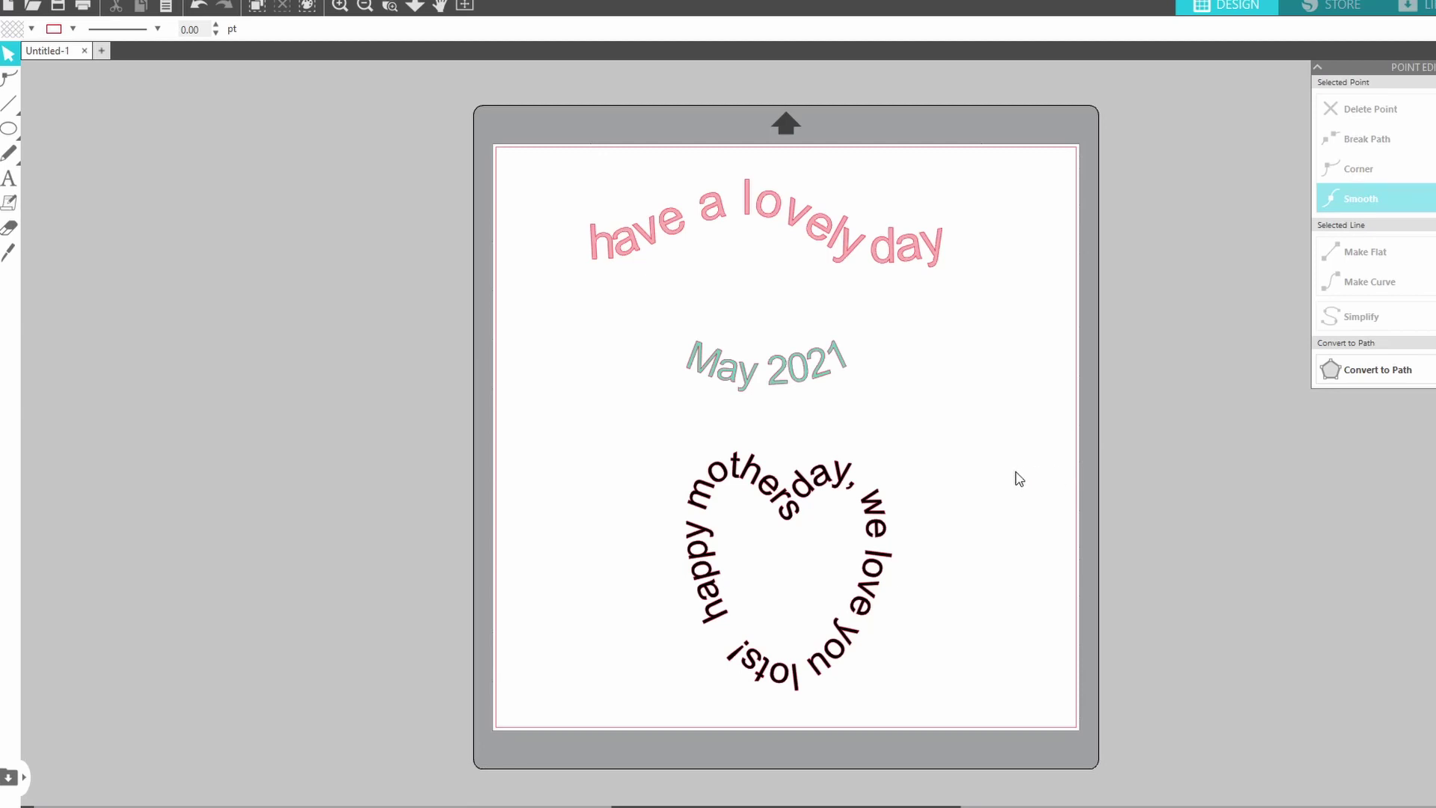
drag(839, 357, 847, 356)
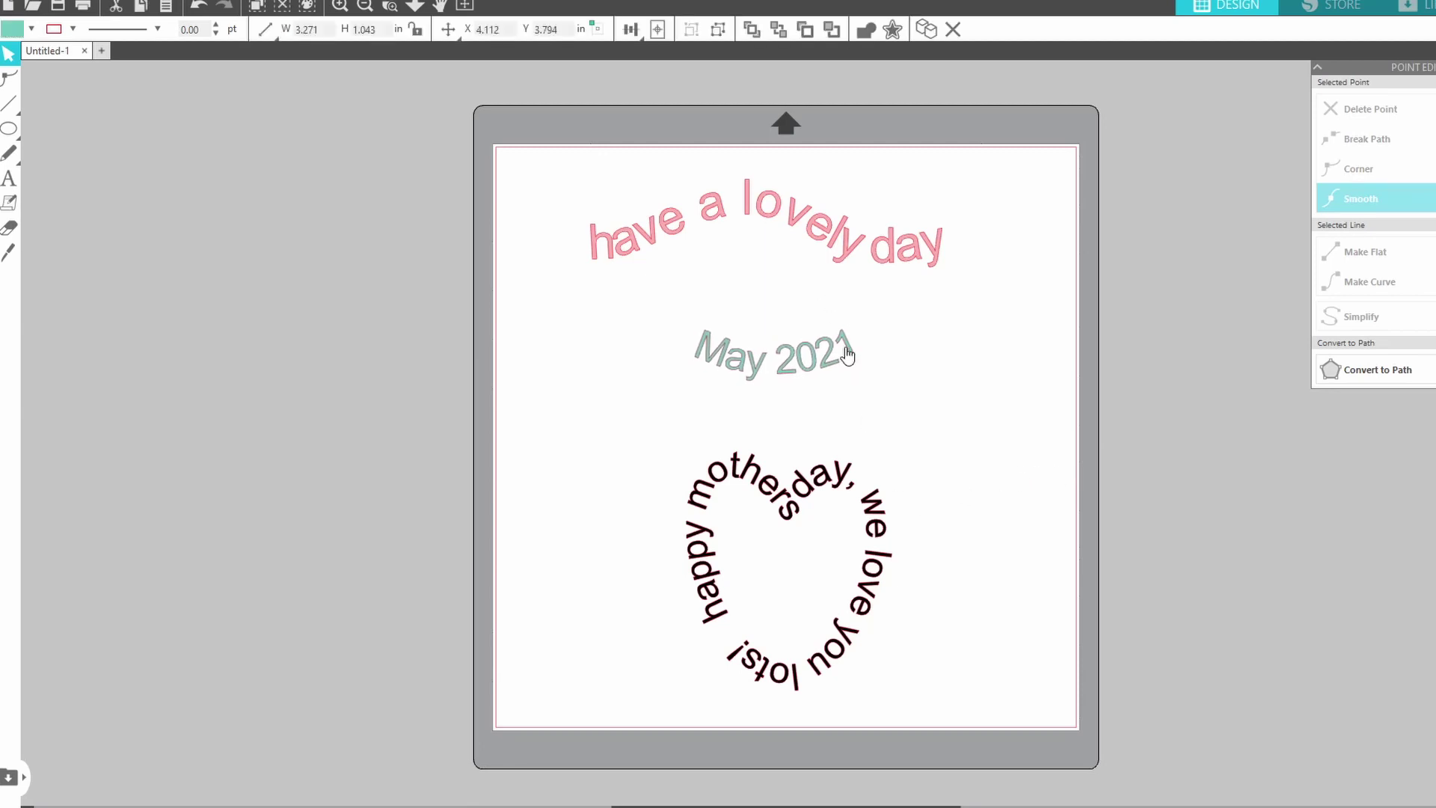
click(853, 299)
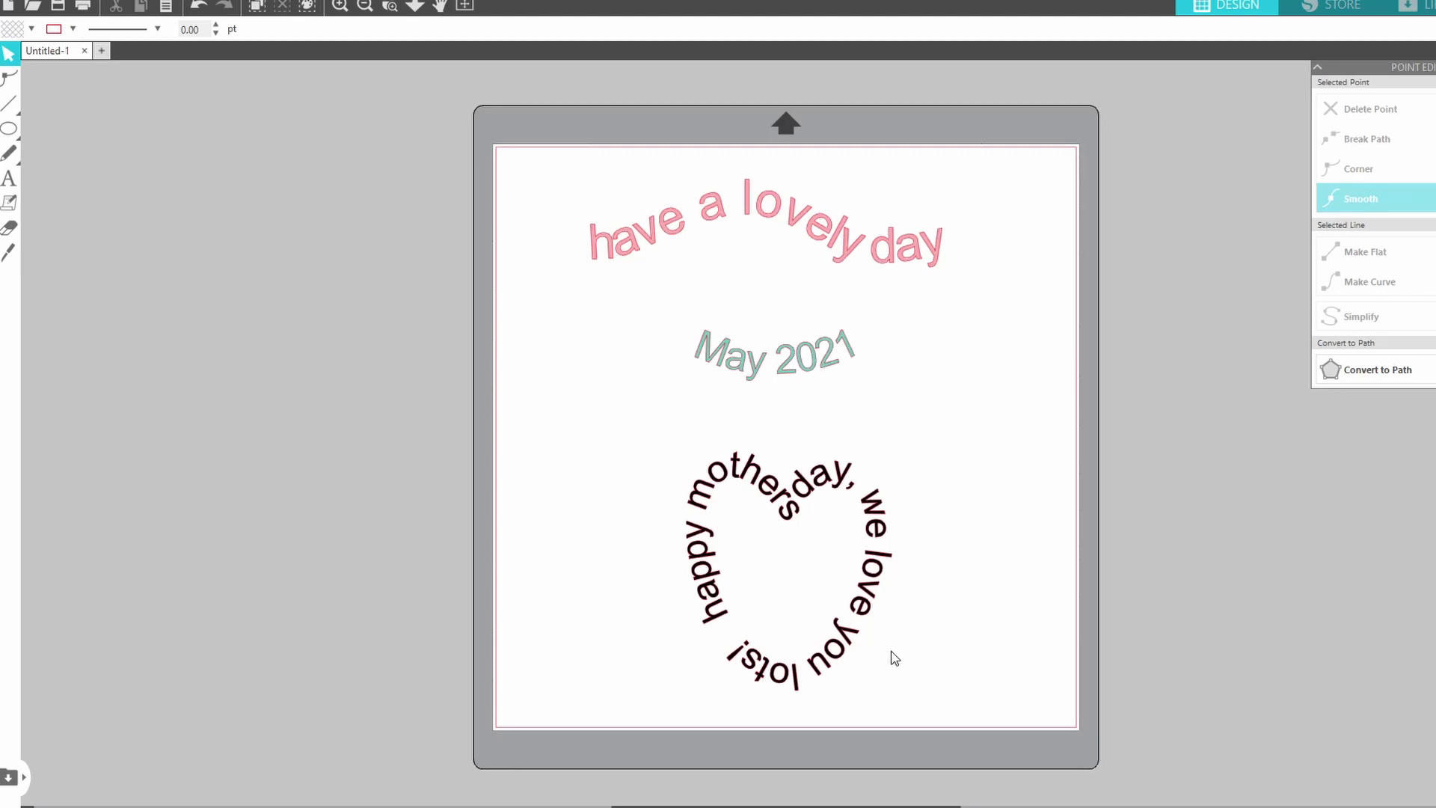
drag(941, 681, 775, 674)
- Draw two tall side-by-side ovals, about 2.0 × 4.45 in and 1.85 × 4.55 in, right of the heart message
click(173, 282)
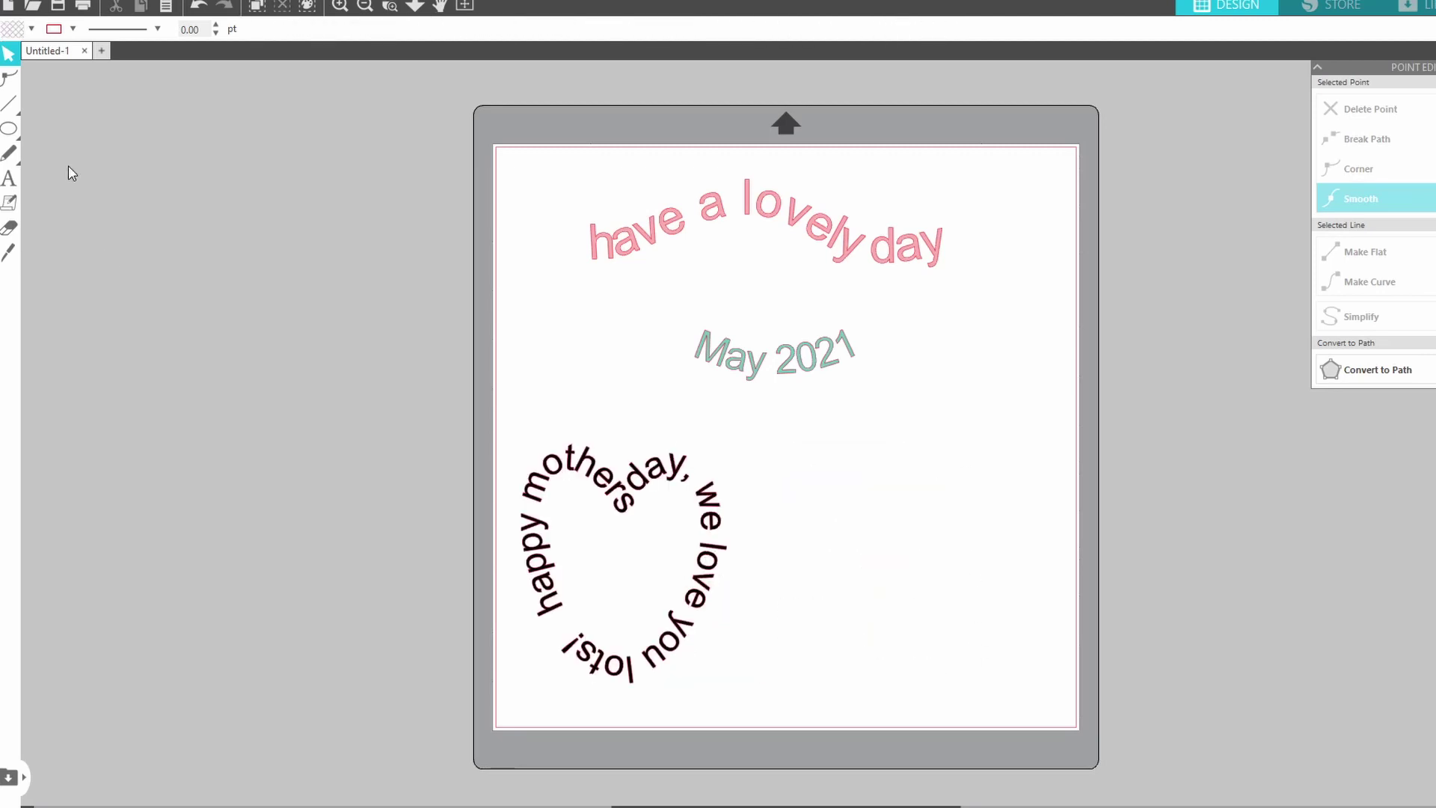
click(6, 137)
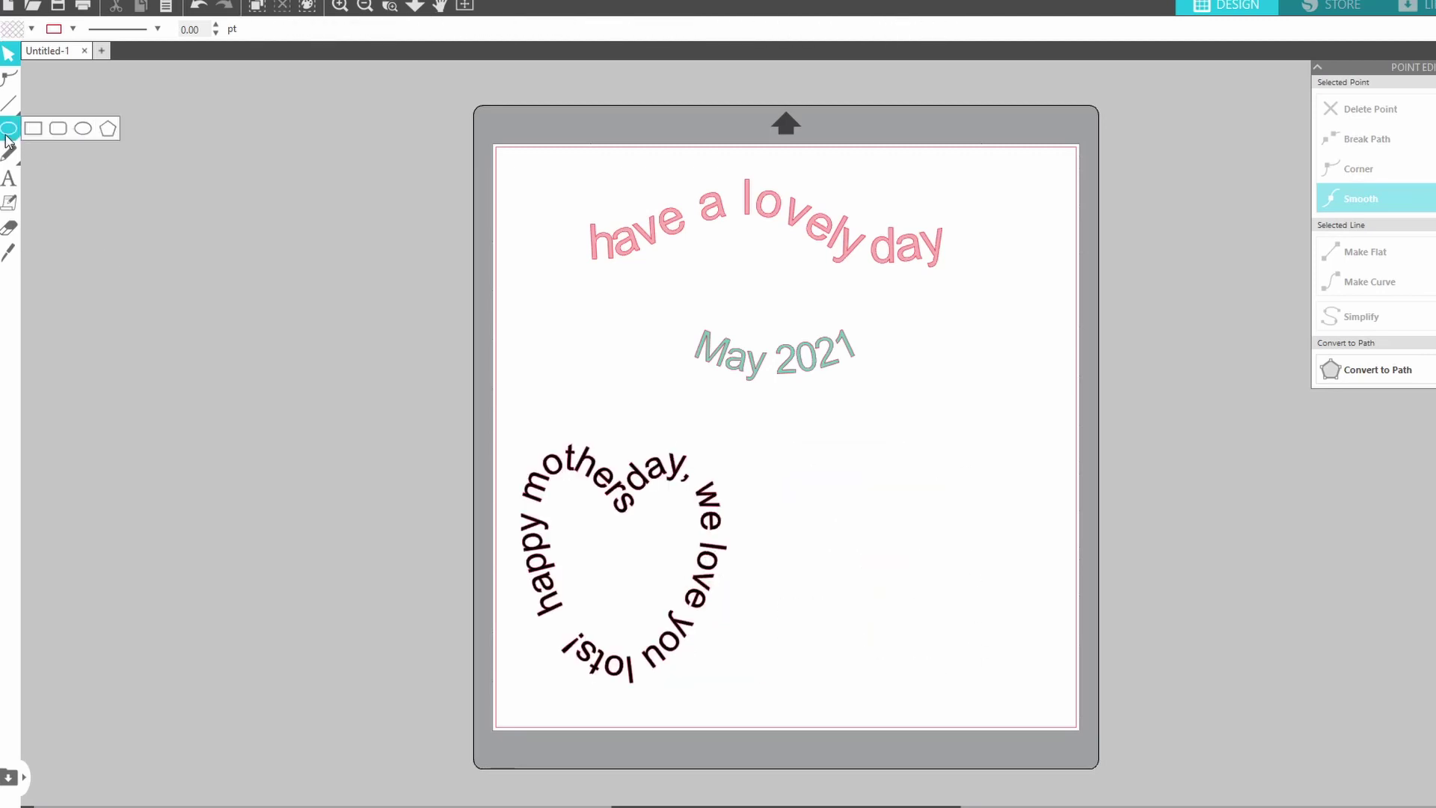
click(84, 130)
drag(782, 458, 882, 681)
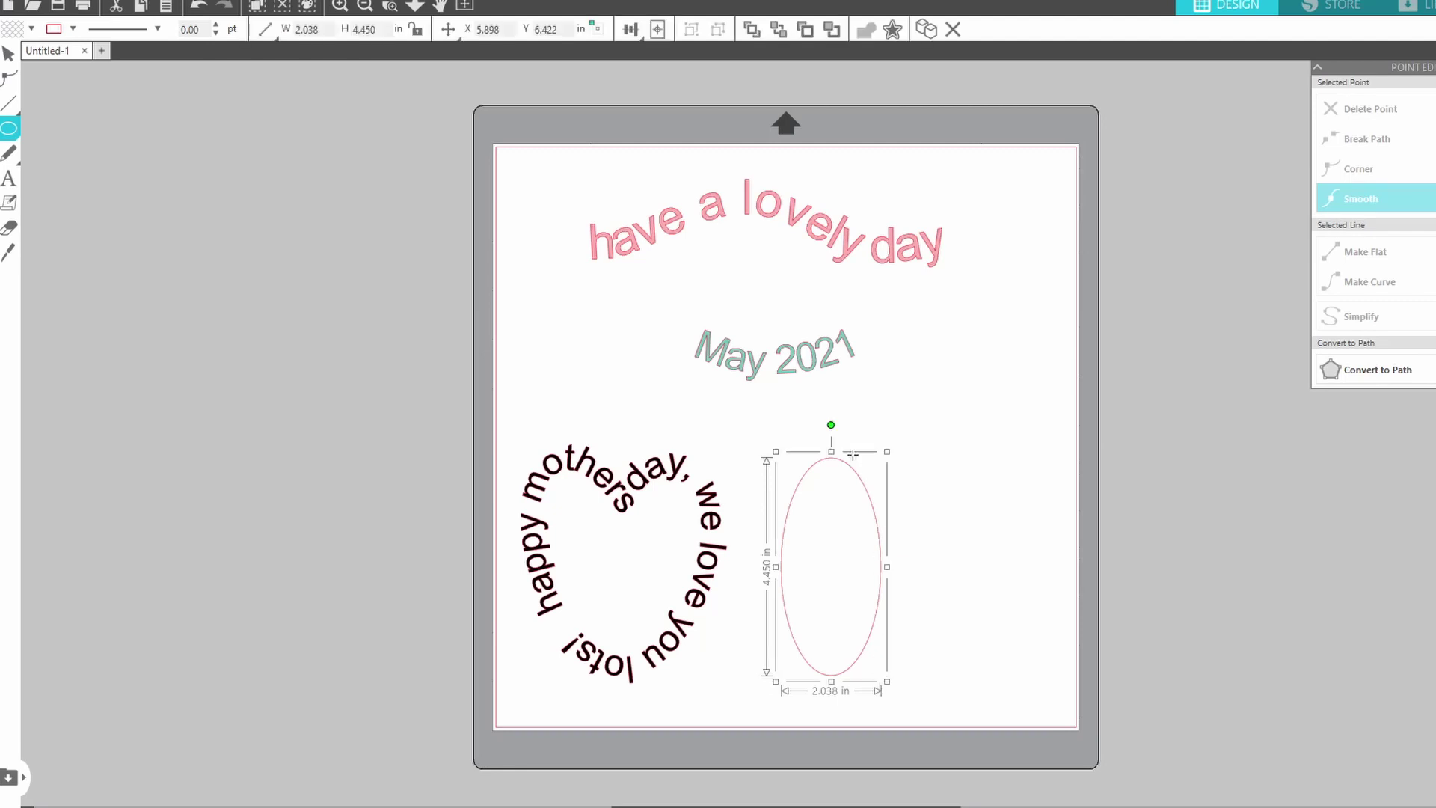
mouse_move(900, 458)
mouse_down()
mouse_move(980, 692)
mouse_move(992, 689)
mouse_up()
key(v)
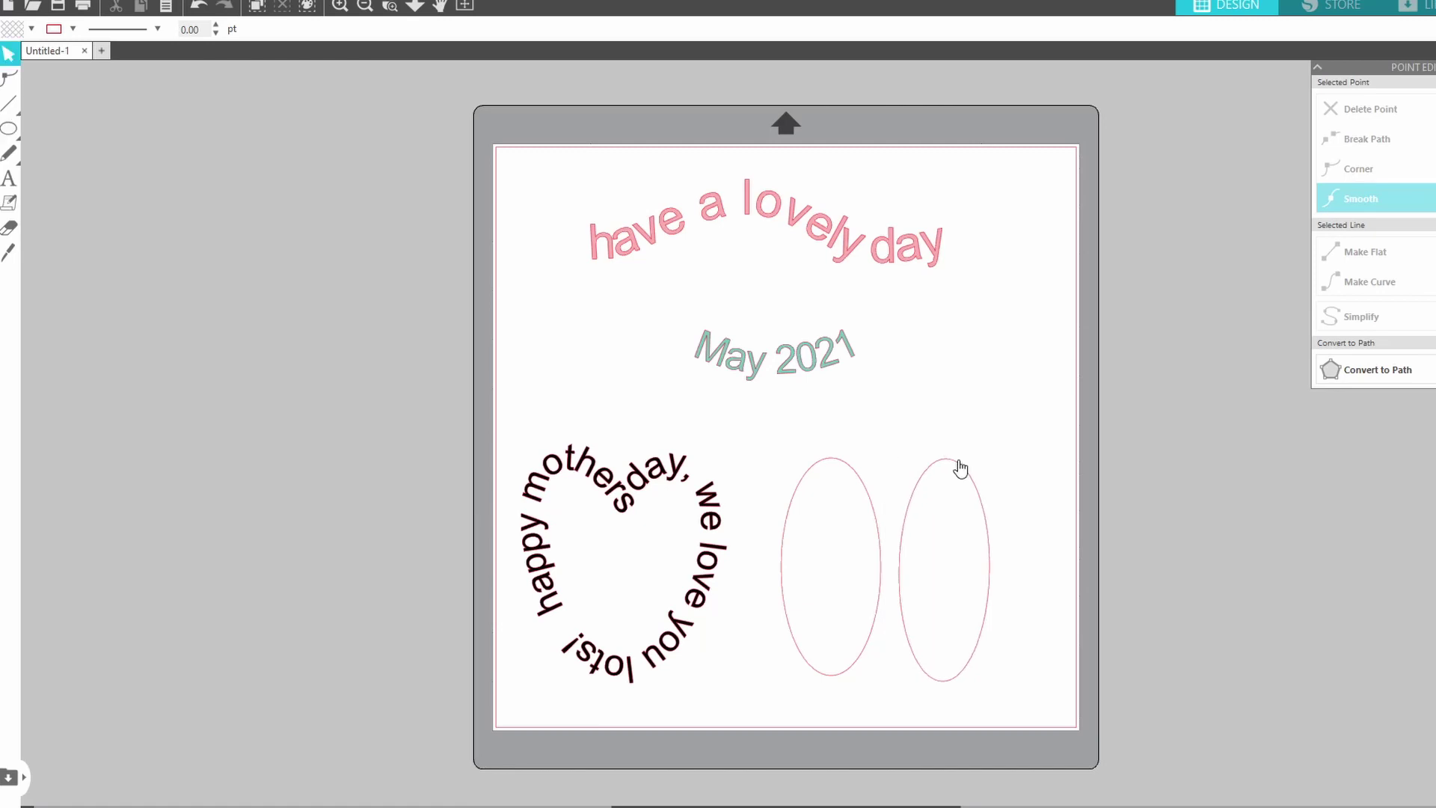
click(956, 473)
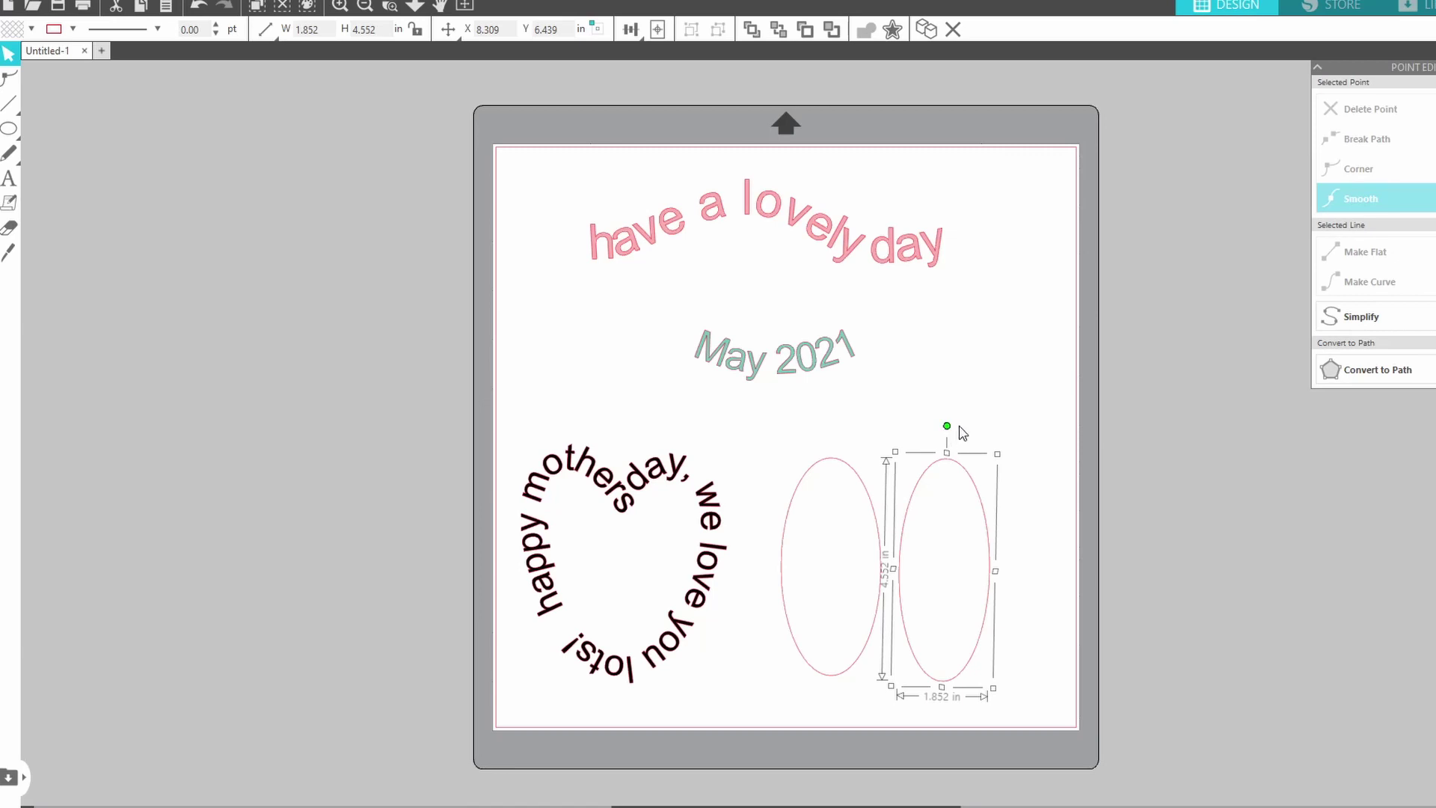
- Tilt the right oval clockwise and the left oval counter-clockwise, shifting the left one to overlap
drag(947, 426, 995, 423)
click(859, 490)
click(865, 506)
click(885, 511)
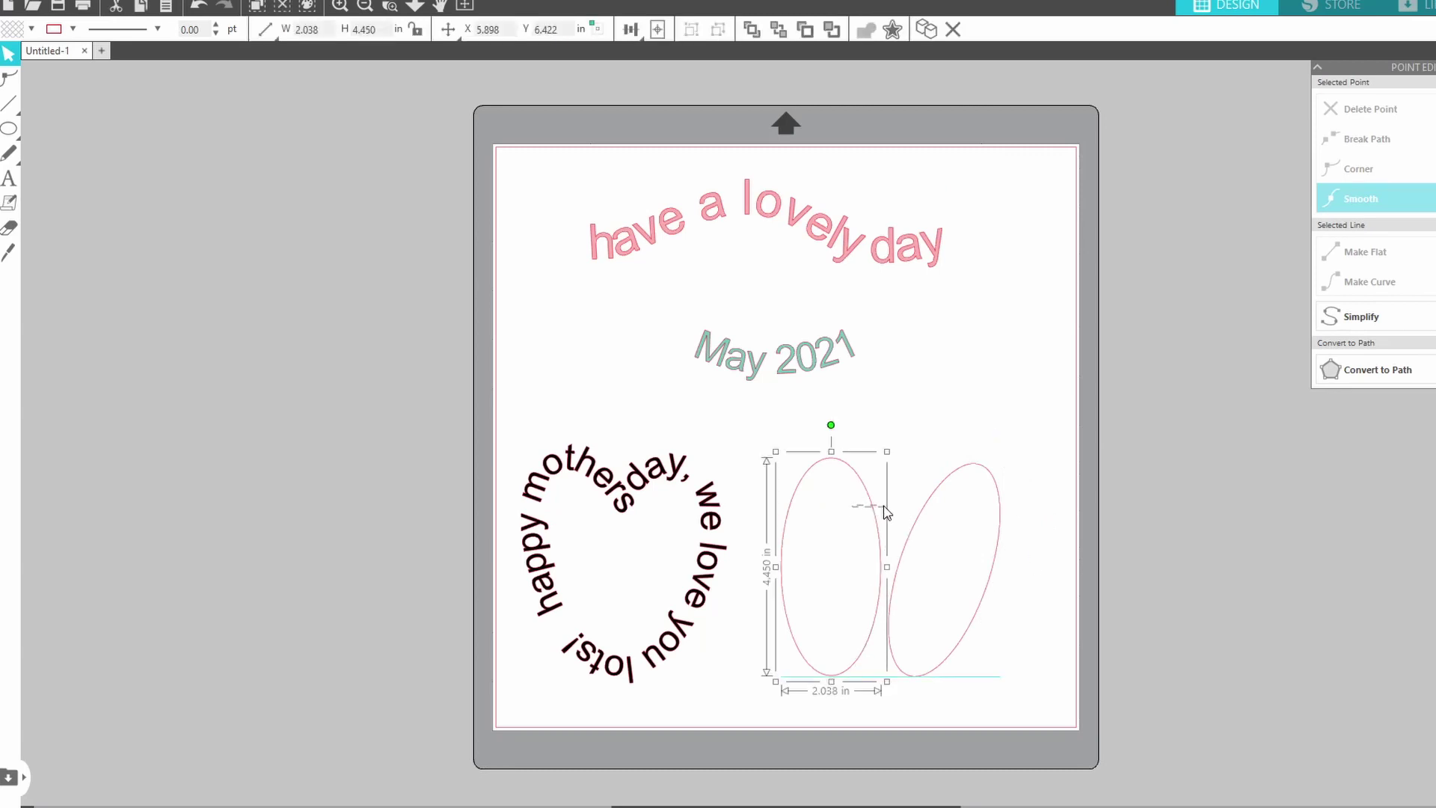
drag(830, 424, 788, 433)
drag(852, 540, 876, 537)
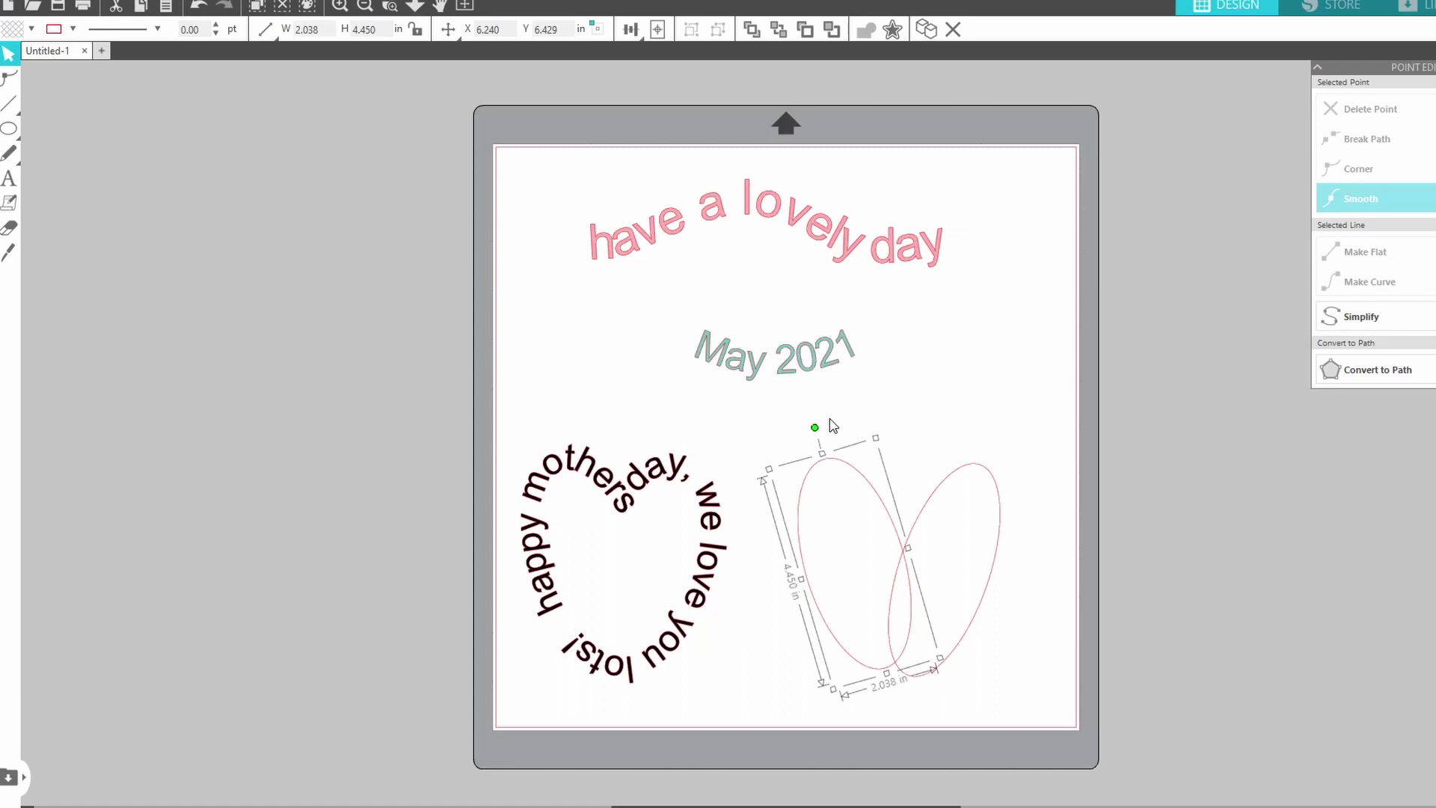
drag(815, 432, 871, 474)
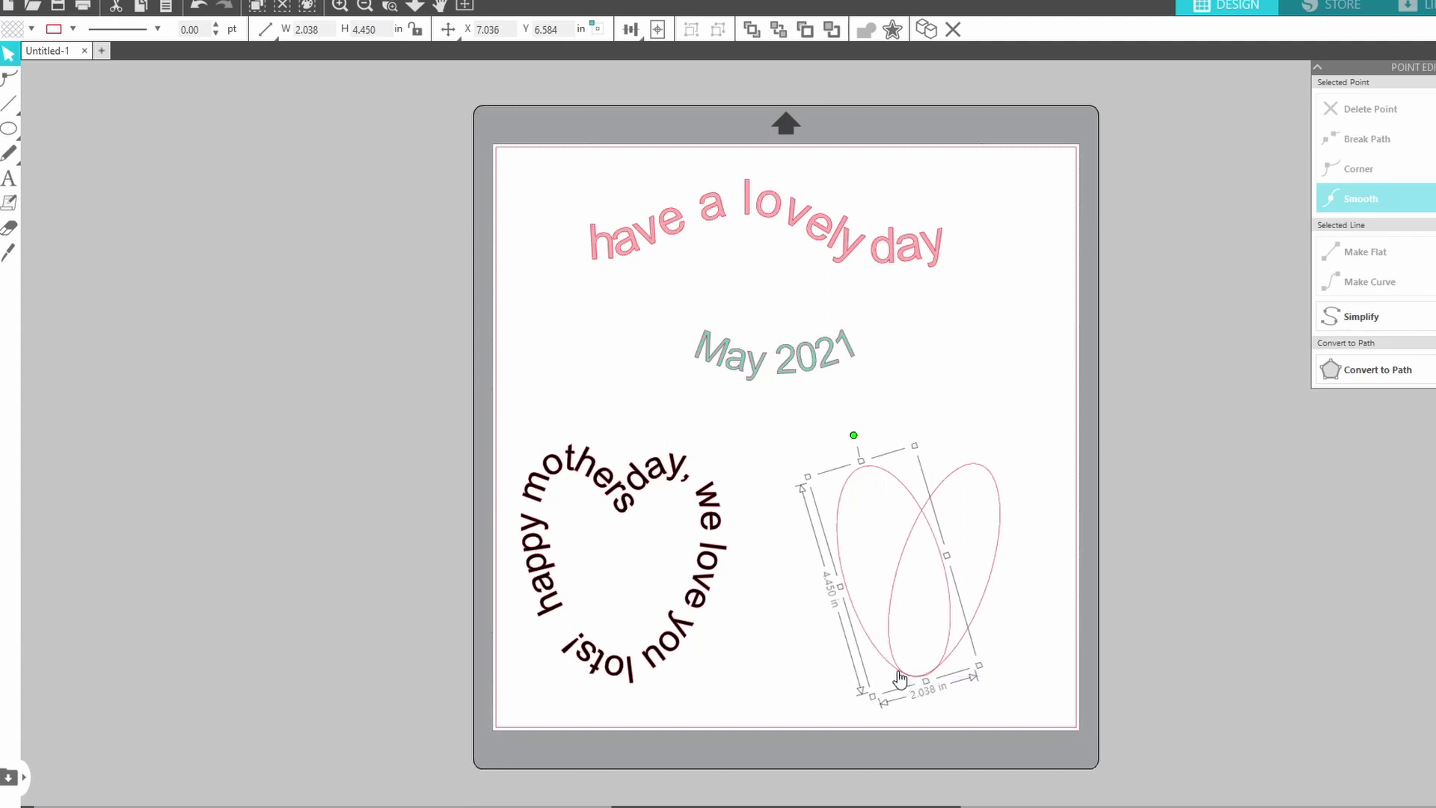
- Enlarge the right oval slightly so both ovals meet at the bottom
click(1050, 587)
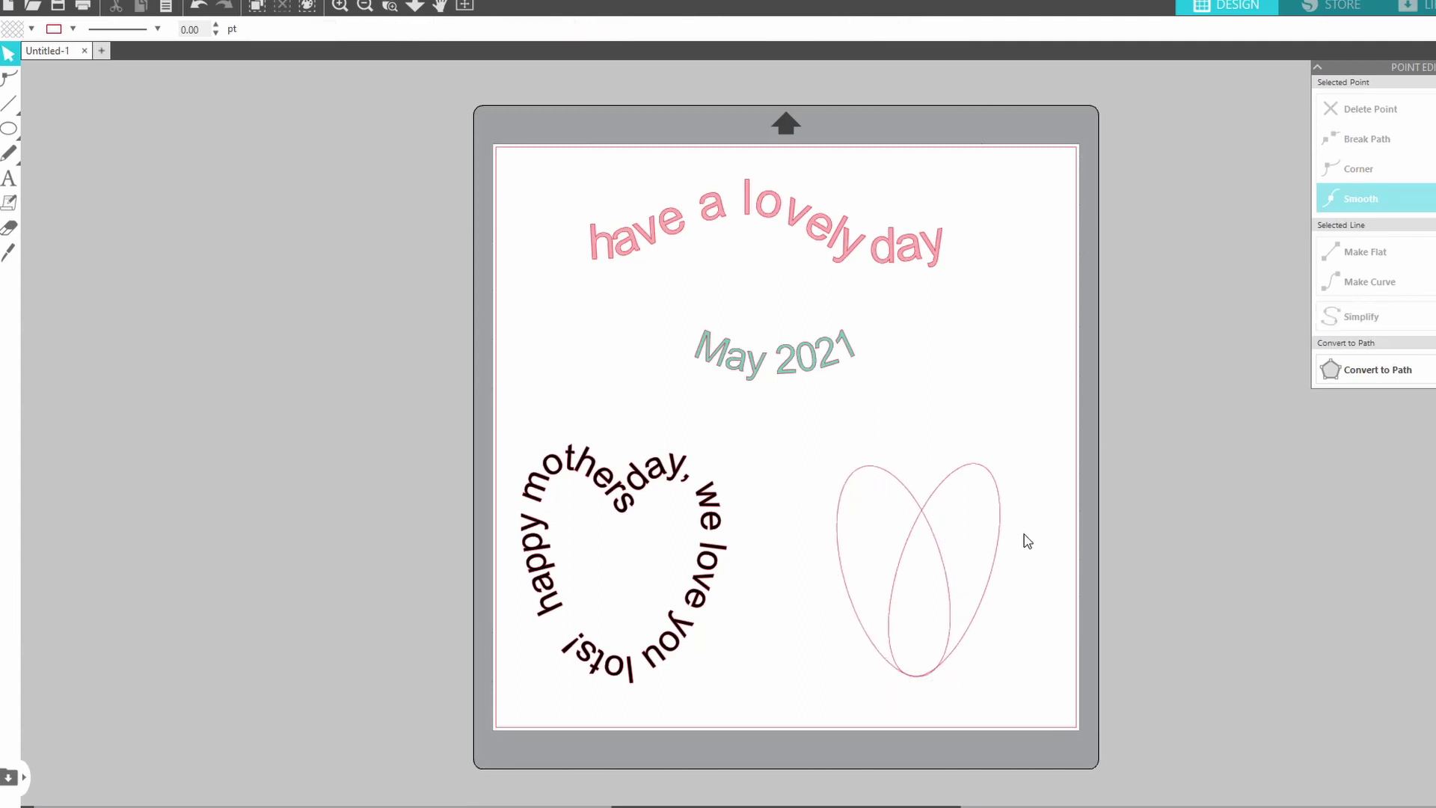
click(983, 468)
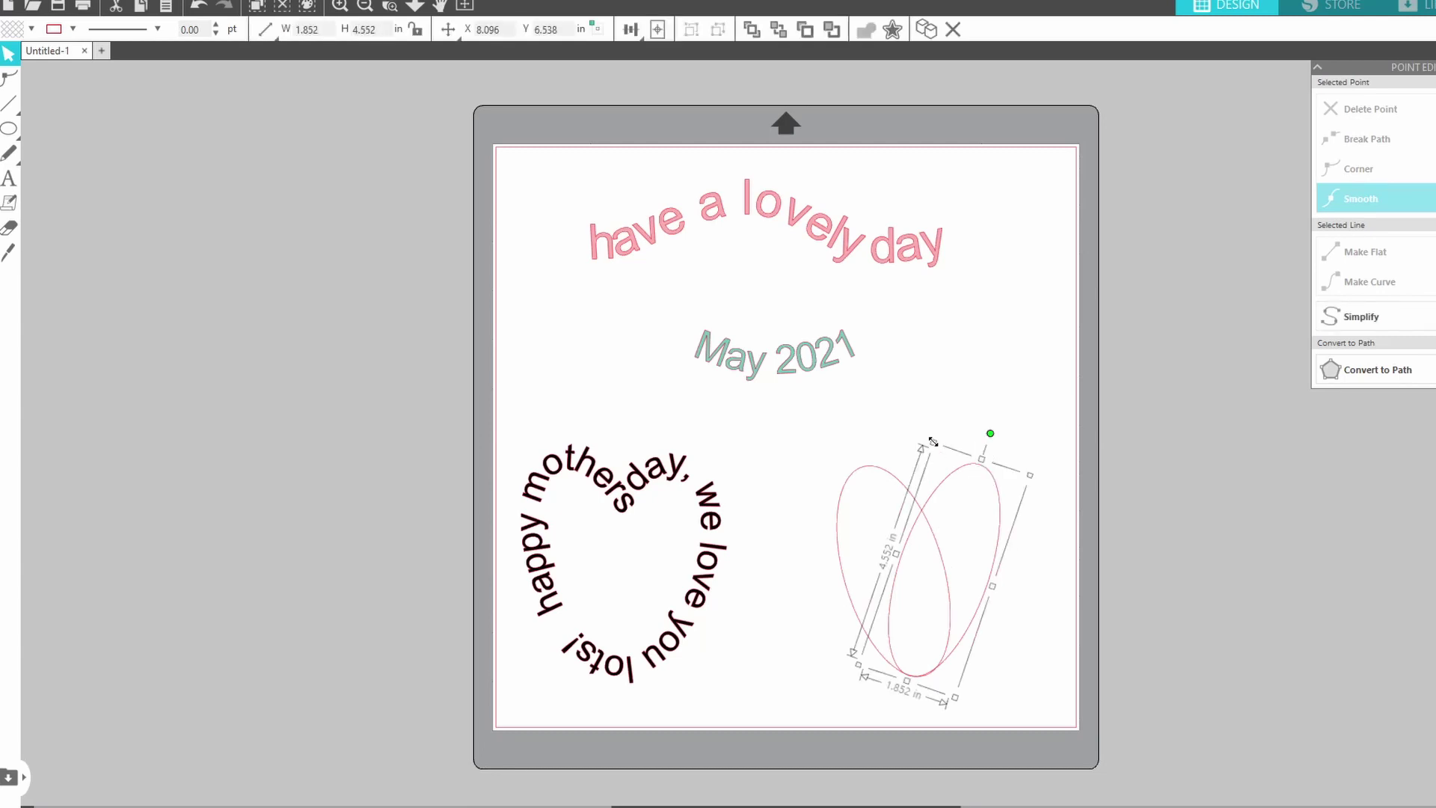
drag(934, 442, 926, 446)
click(1046, 633)
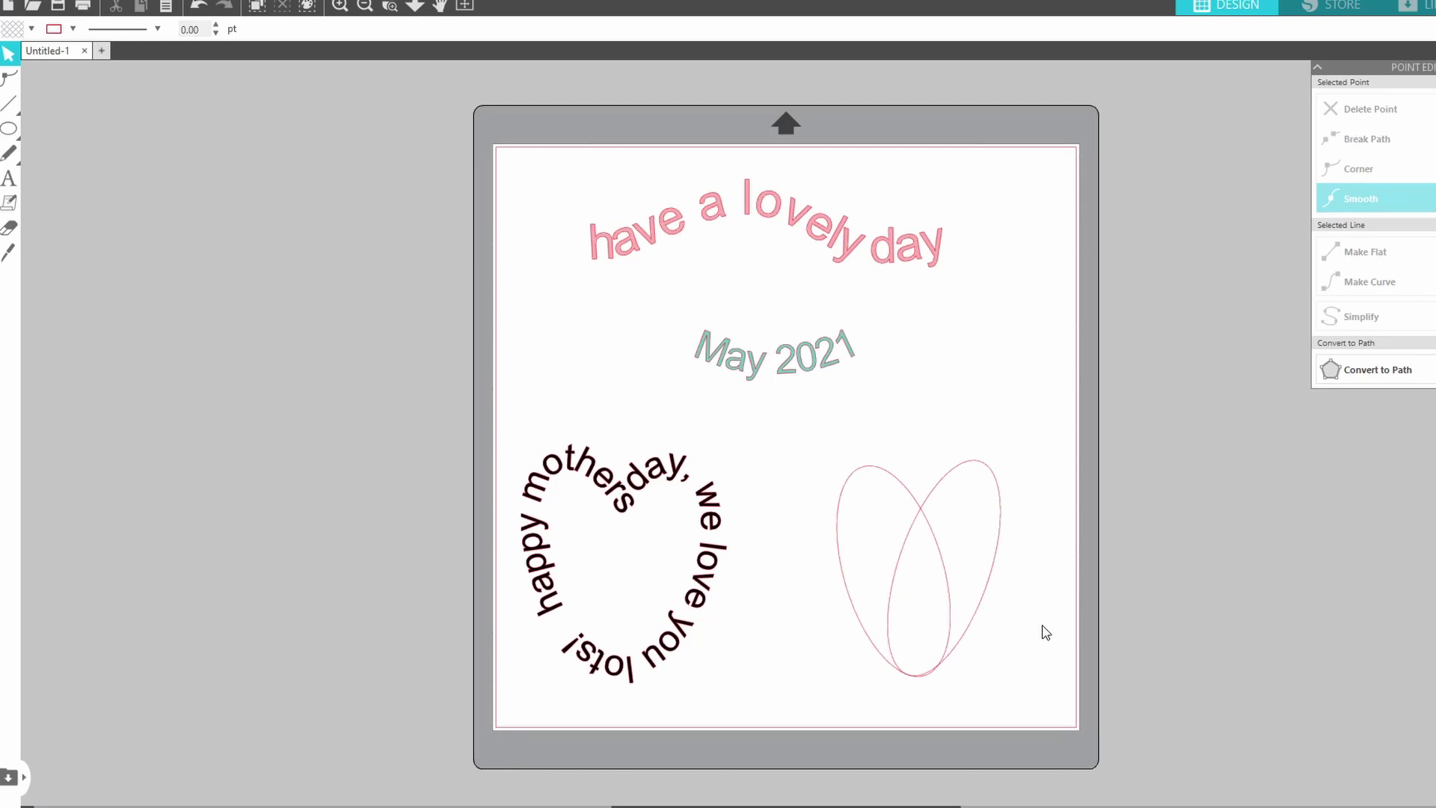
- Weld the two overlapping ovals into a single heart shape
drag(1025, 678, 832, 470)
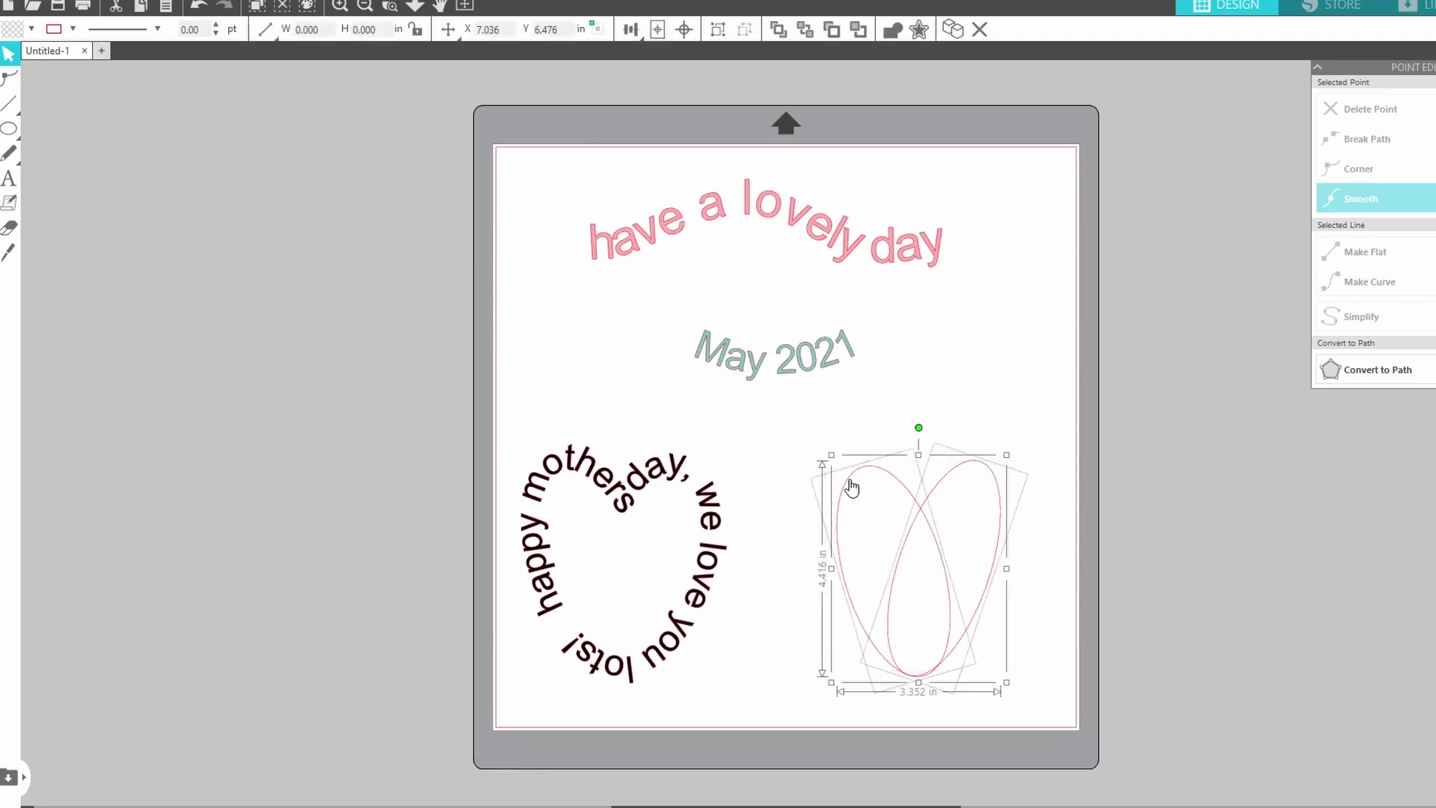
right_click(912, 572)
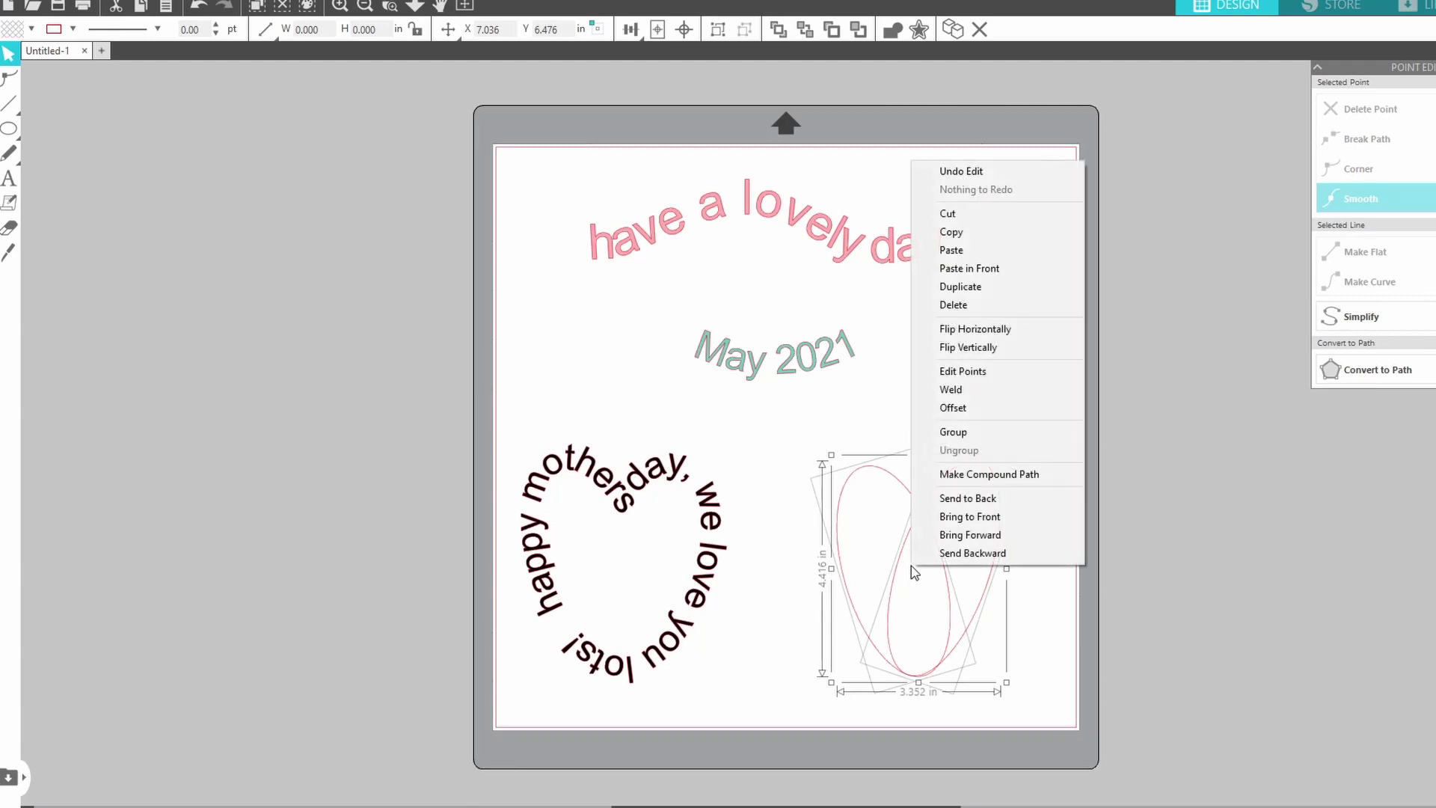
click(952, 391)
click(1055, 463)
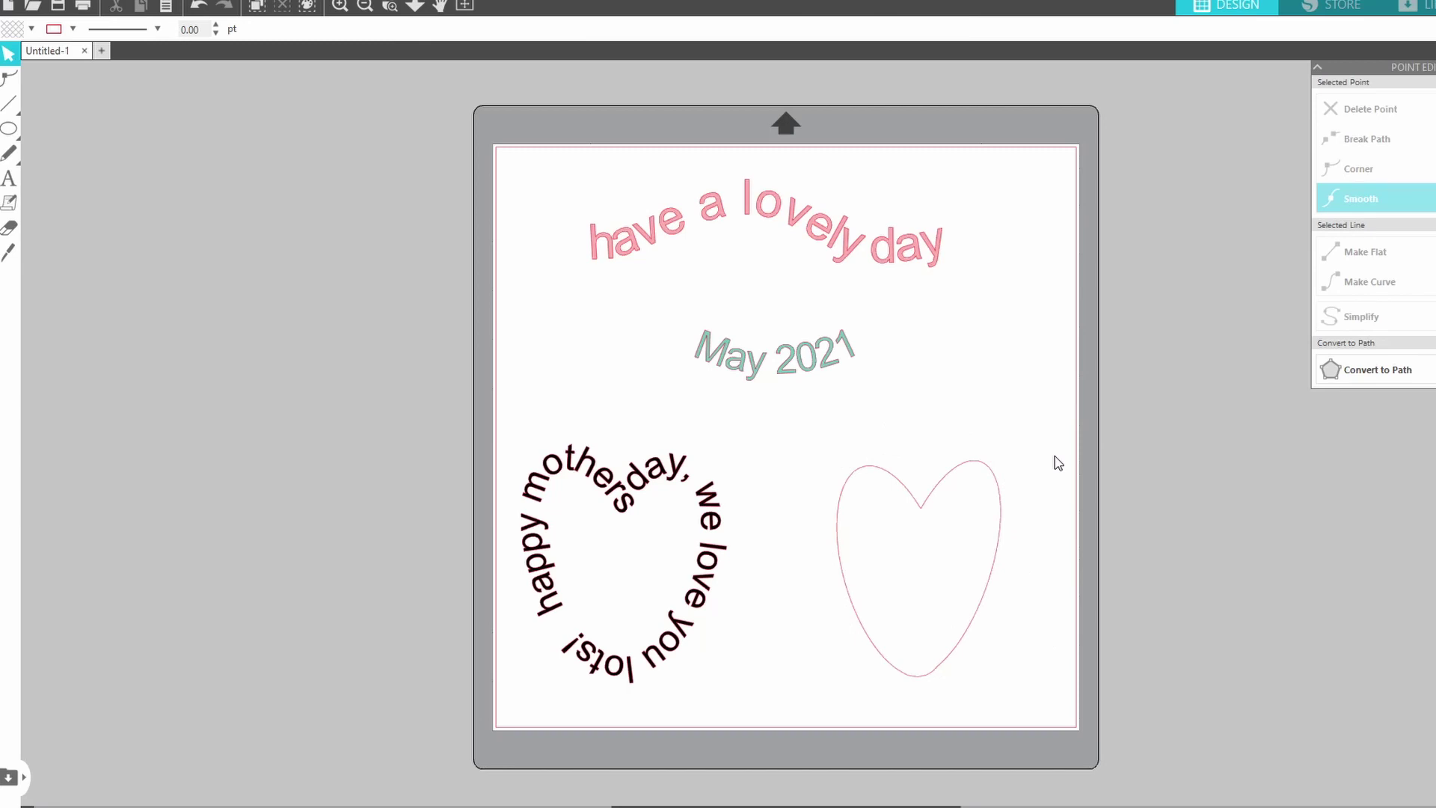
- Scale the welded heart down slightly
click(991, 523)
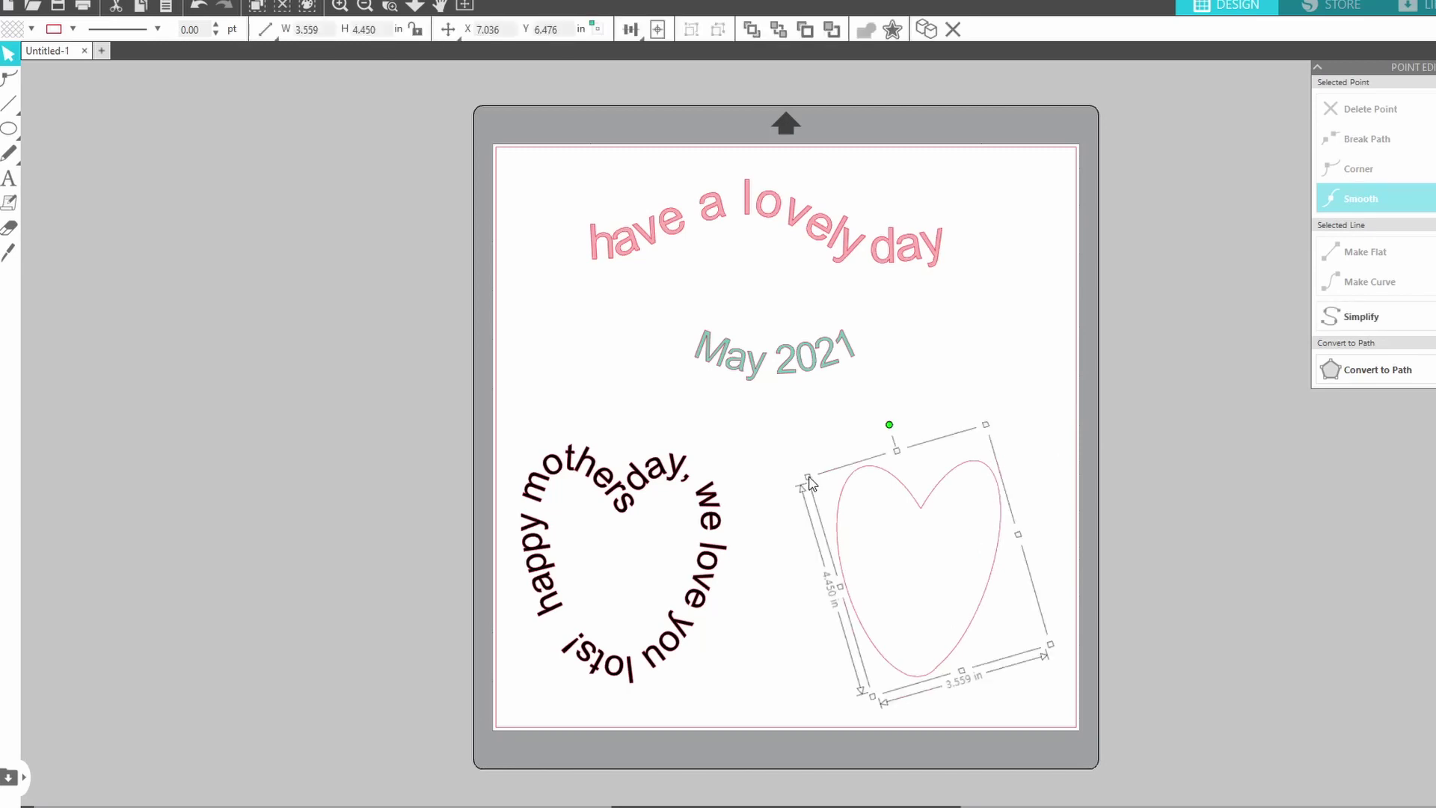
mouse_move(806, 472)
mouse_down()
mouse_move(792, 475)
mouse_move(811, 481)
mouse_up()
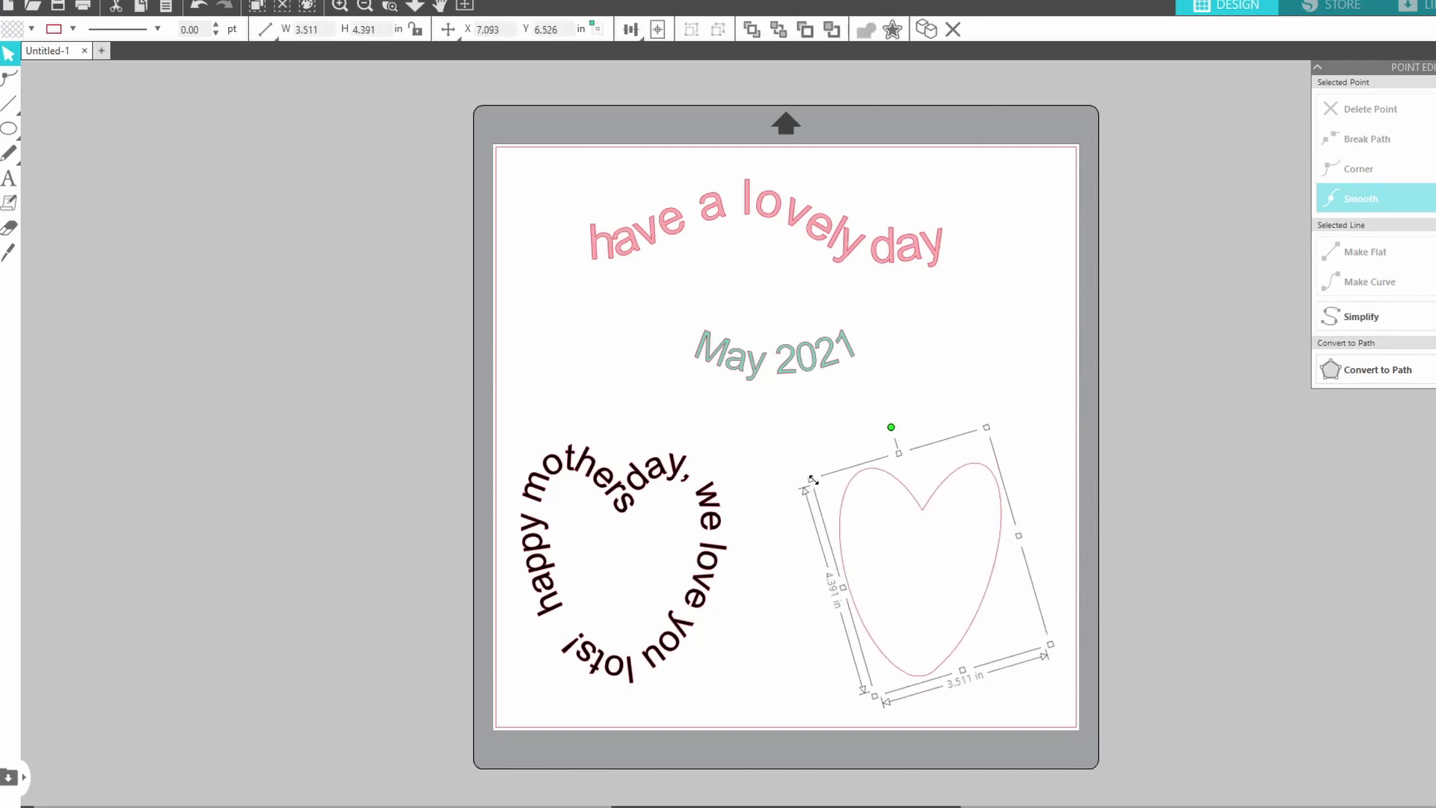
click(838, 447)
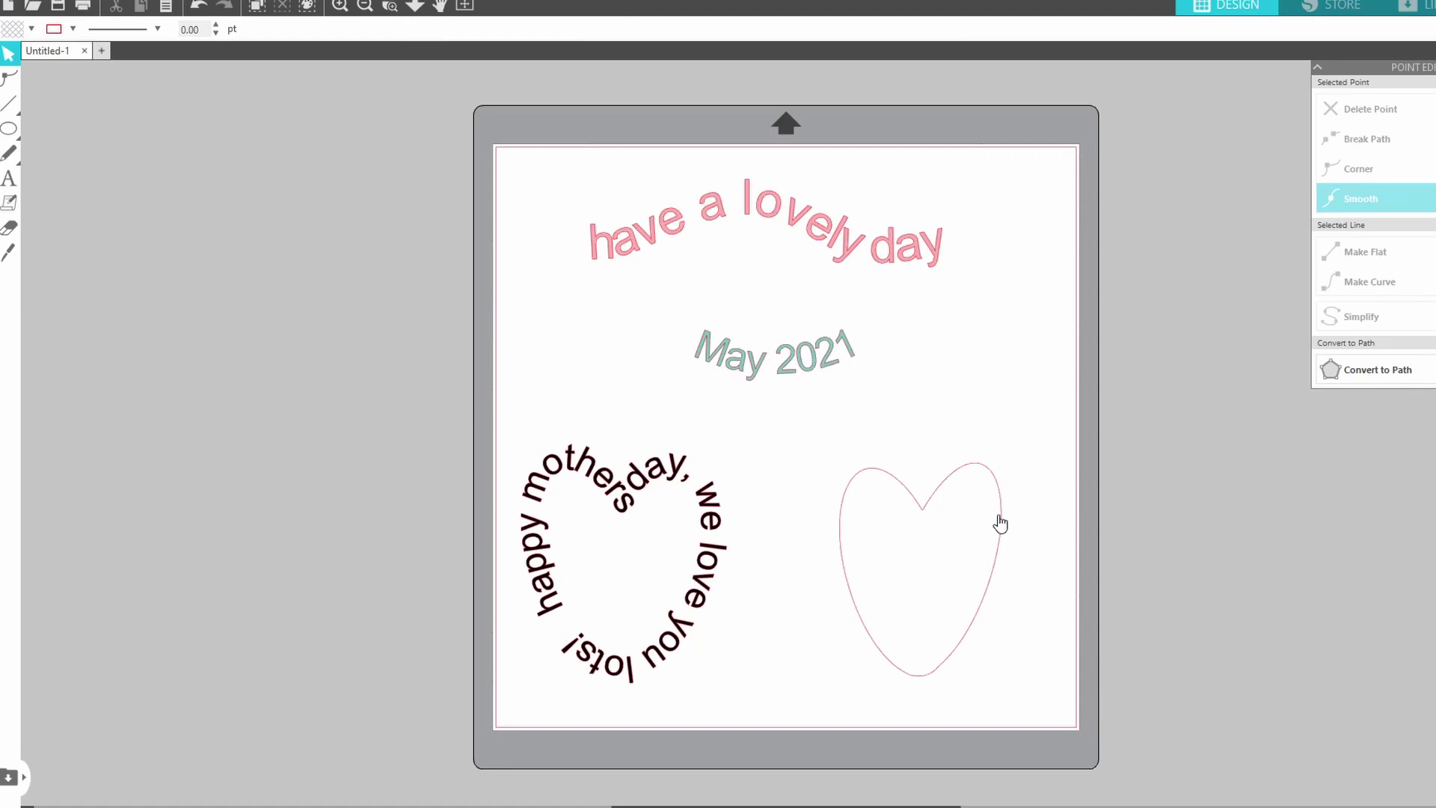